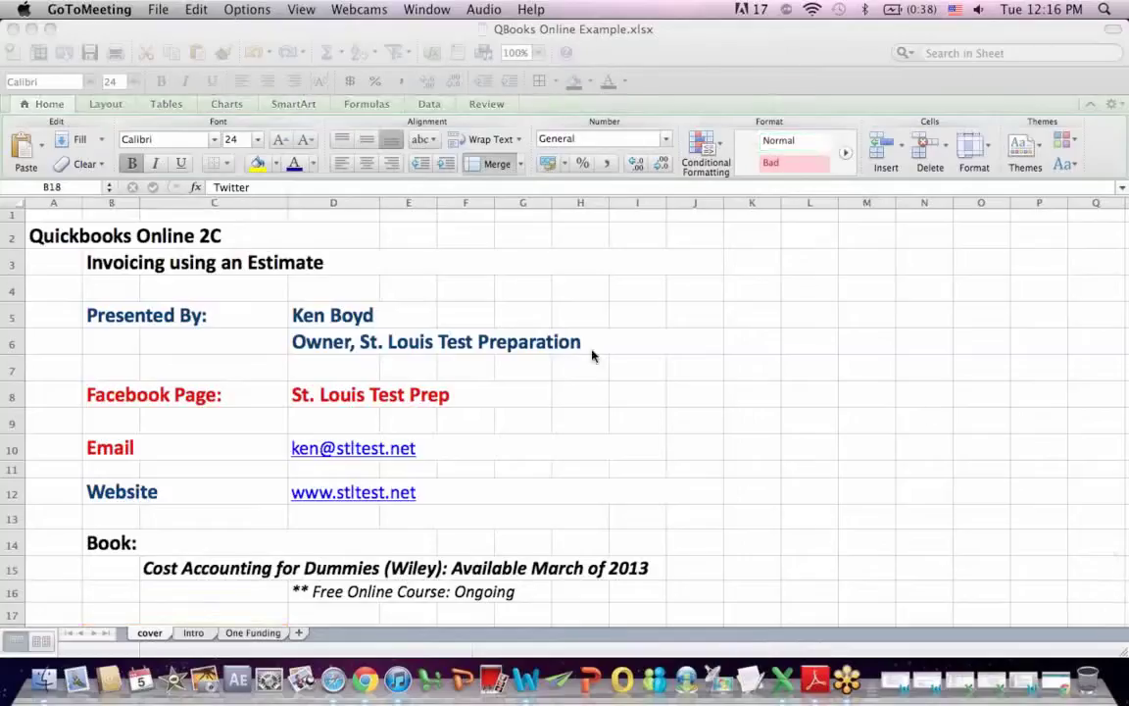
# Review the cover sheet's title, presenter, Facebook page, email, website and book entries.
pyautogui.click(114, 259)
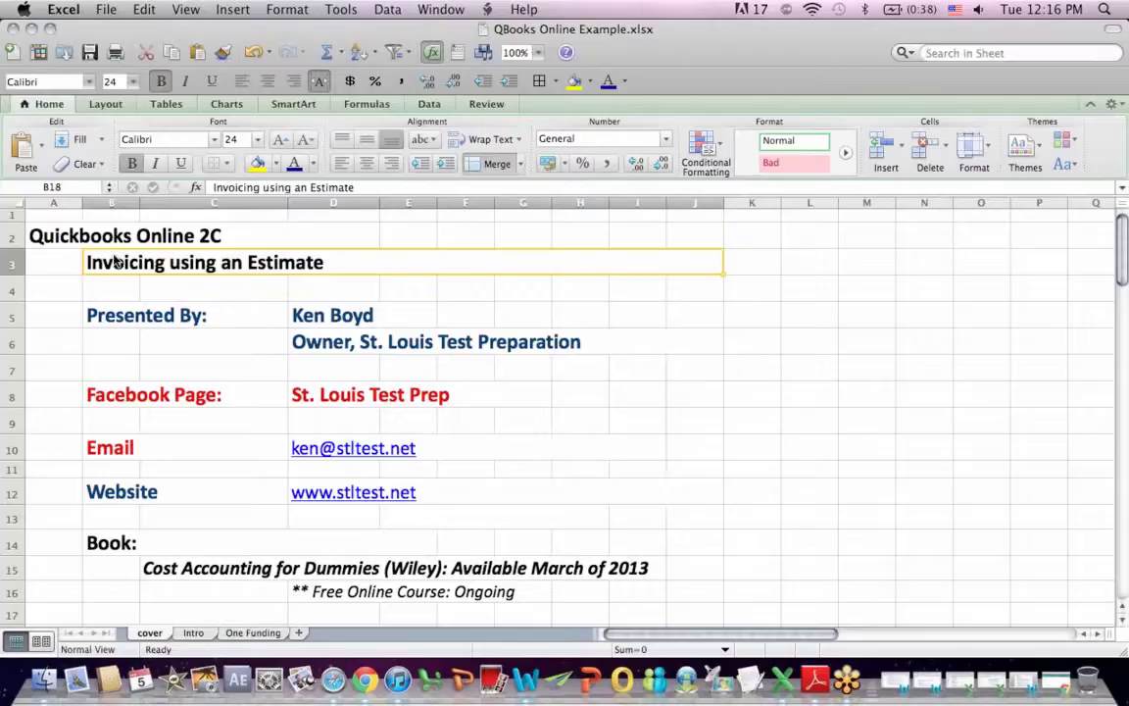
pyautogui.moveTo(93, 317); pyautogui.dragTo(168, 389)
pyautogui.click(169, 392)
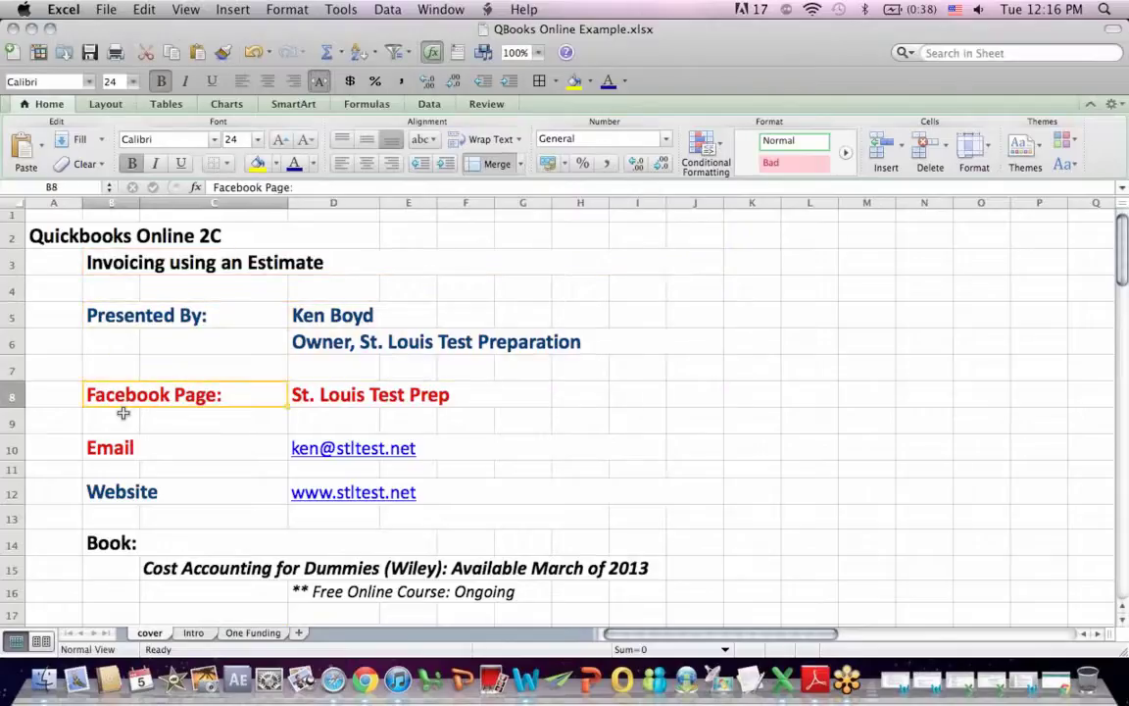
pyautogui.click(108, 447)
pyautogui.click(111, 500)
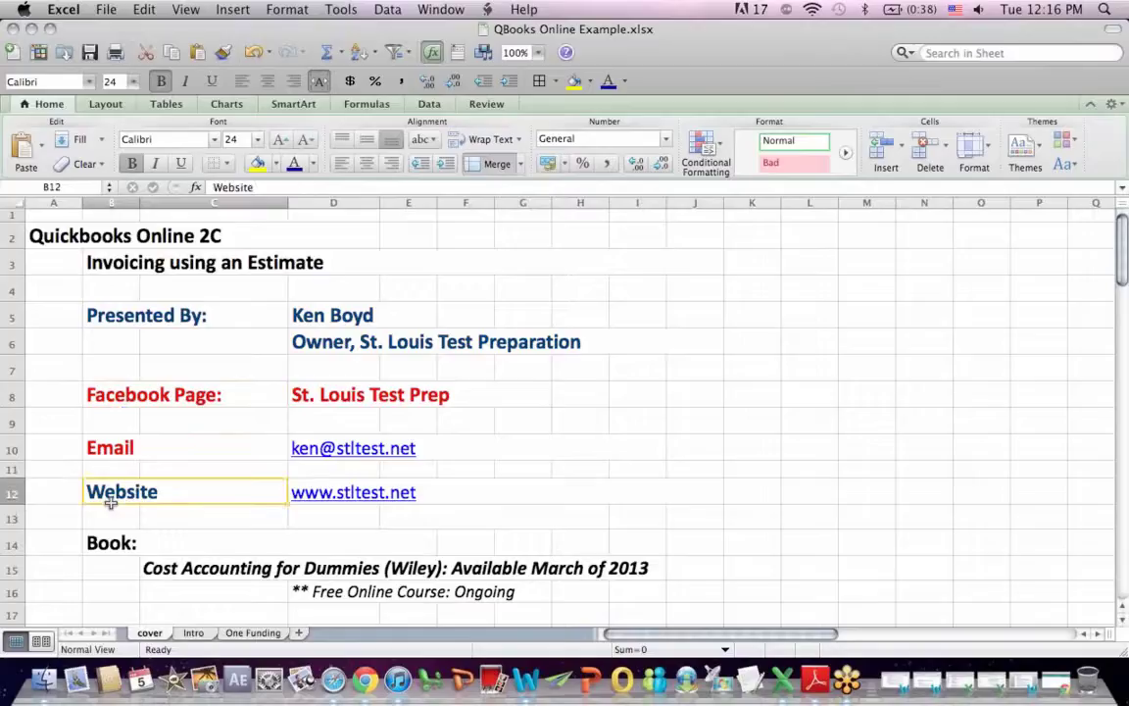
pyautogui.moveTo(158, 569); pyautogui.dragTo(485, 569)
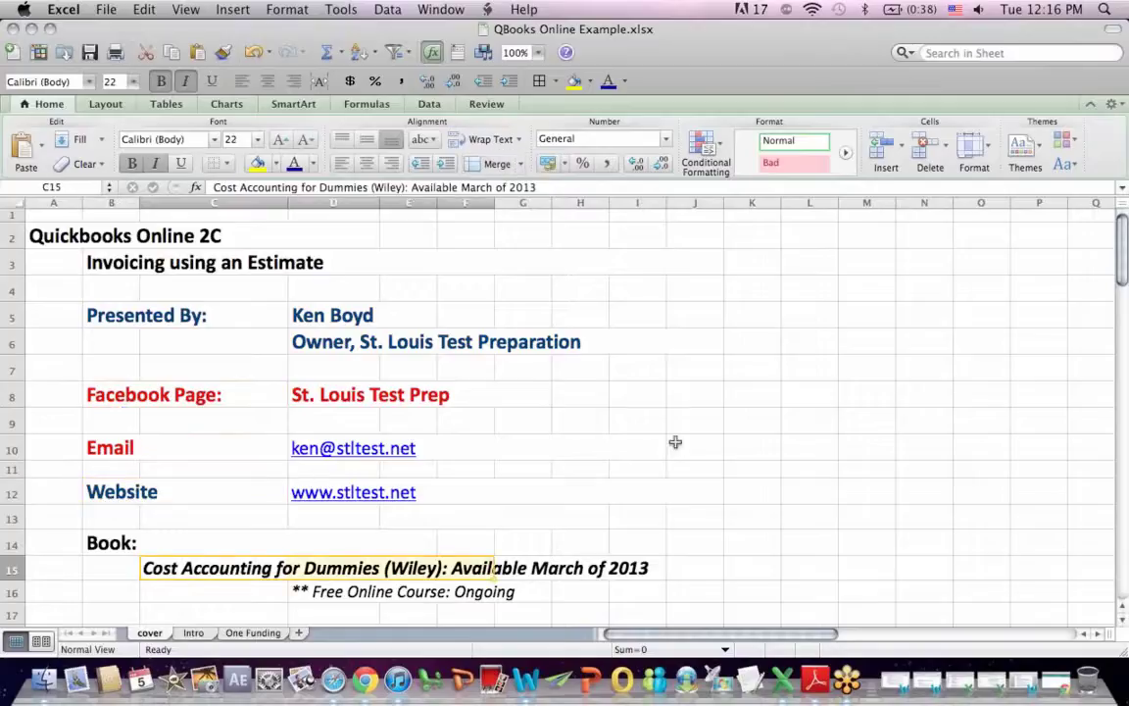
pyautogui.moveTo(1124, 252); pyautogui.dragTo(1121, 173)
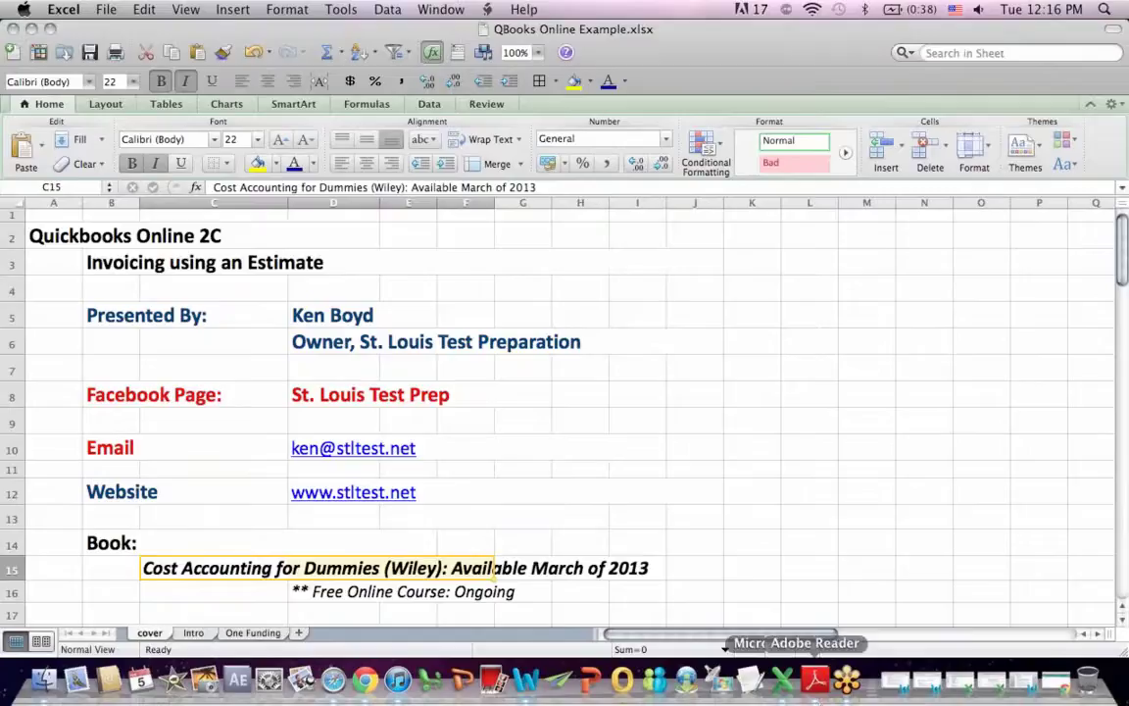
# Switch to QuickBooks Online in Chrome and open the Sturdy Blue Jeans home page.
pyautogui.click(1060, 683)
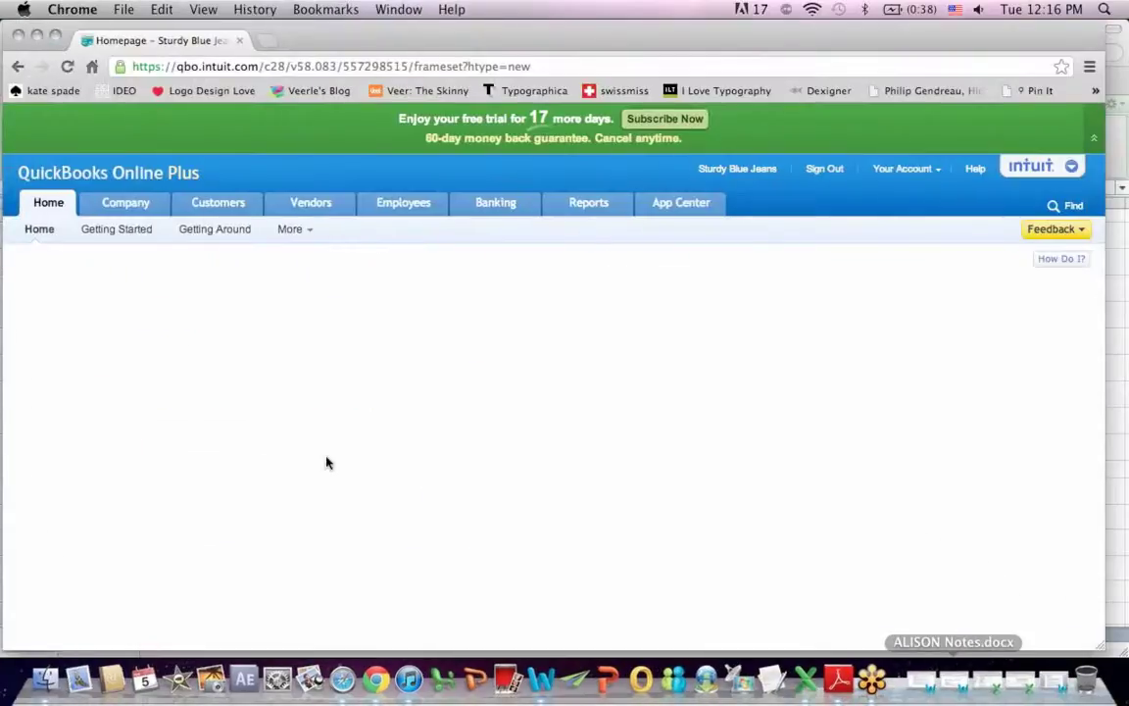
pyautogui.click(56, 204)
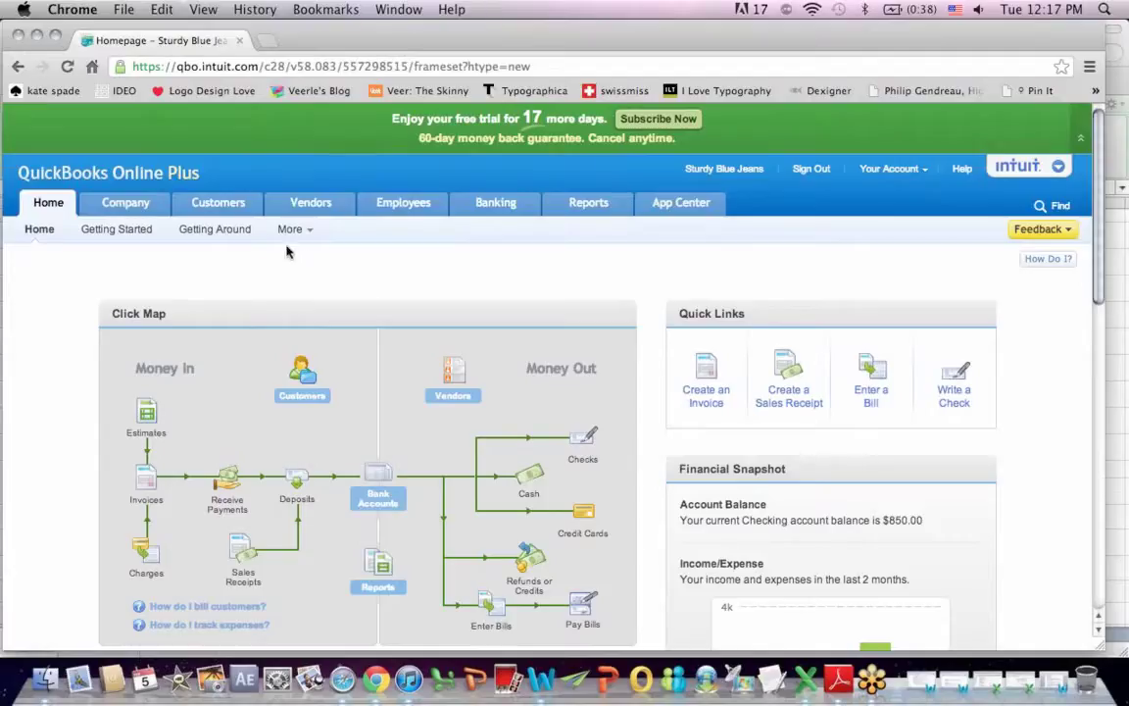
pyautogui.moveTo(279, 247)
pyautogui.moveTo(310, 210)
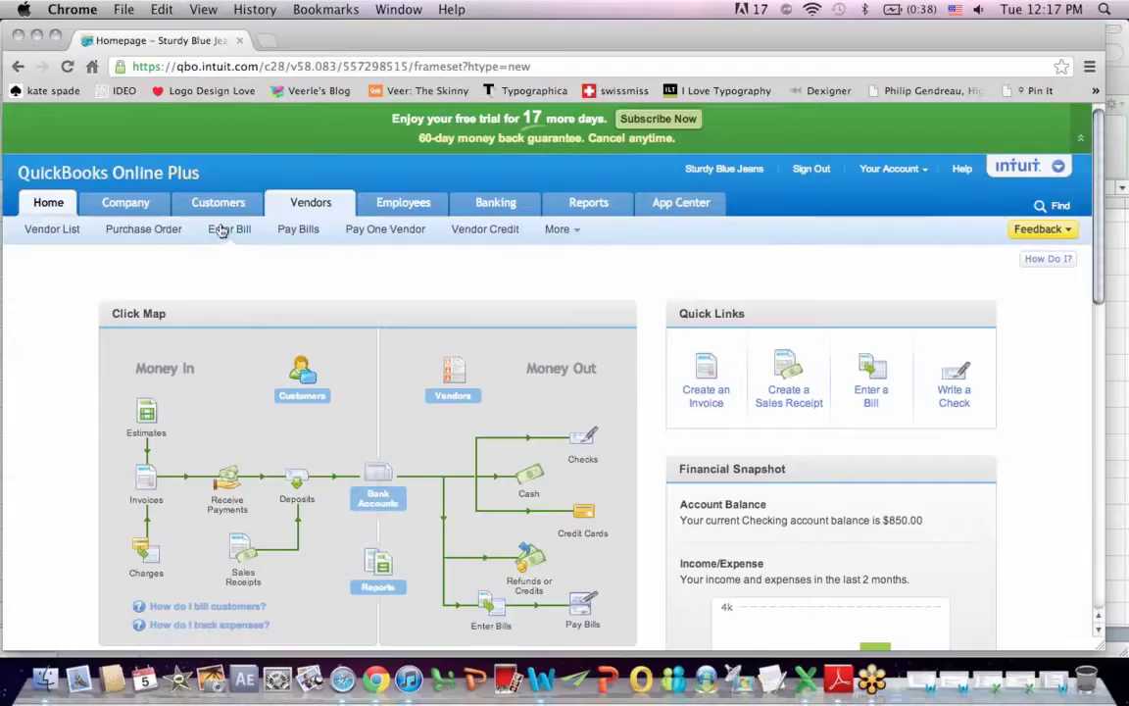
pyautogui.moveTo(98, 198)
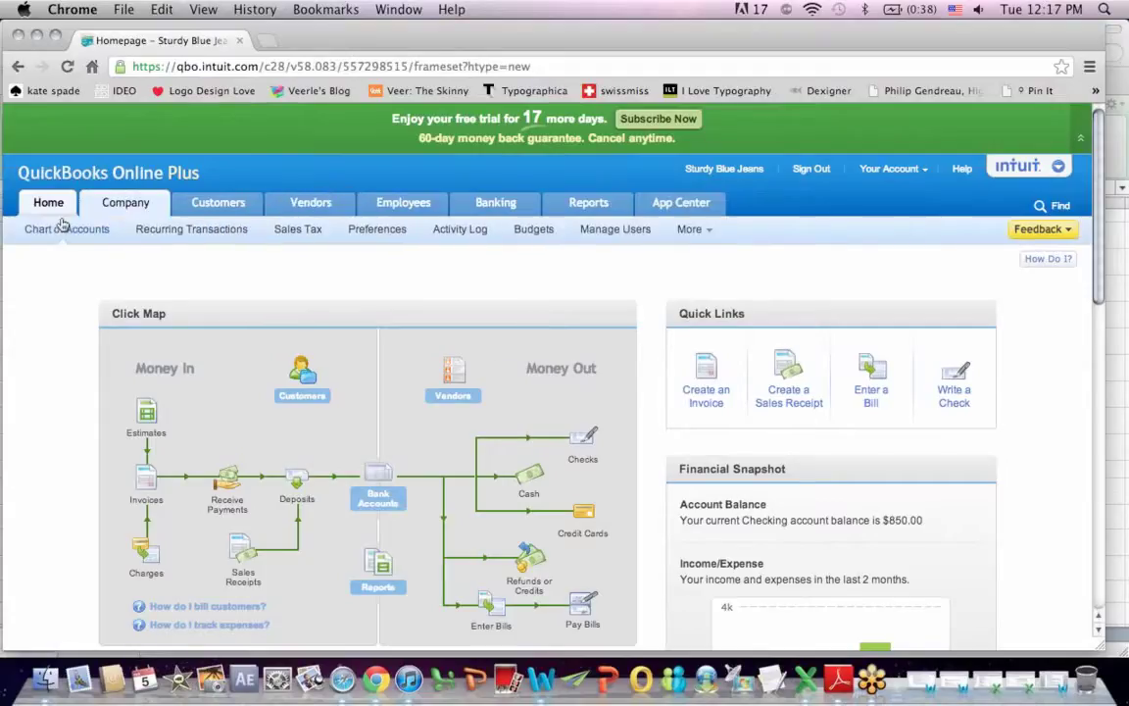
# Open the recent purchase order for the vendor Nearly Complete Jeans.
pyautogui.click(329, 205)
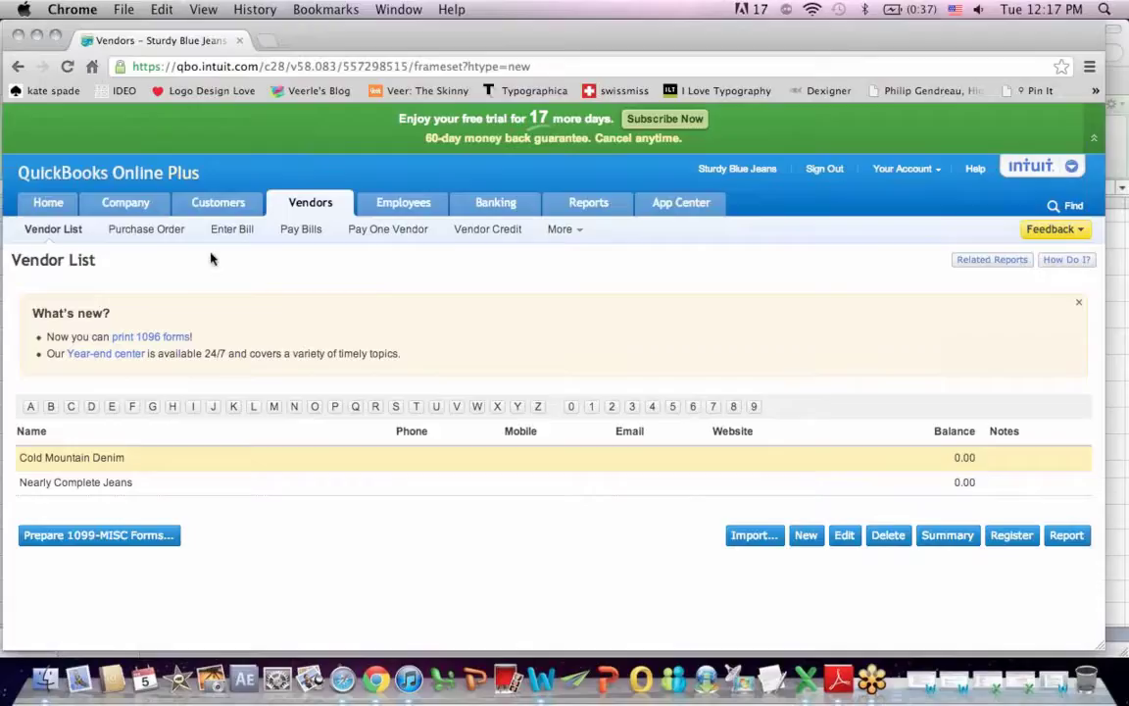
pyautogui.click(154, 230)
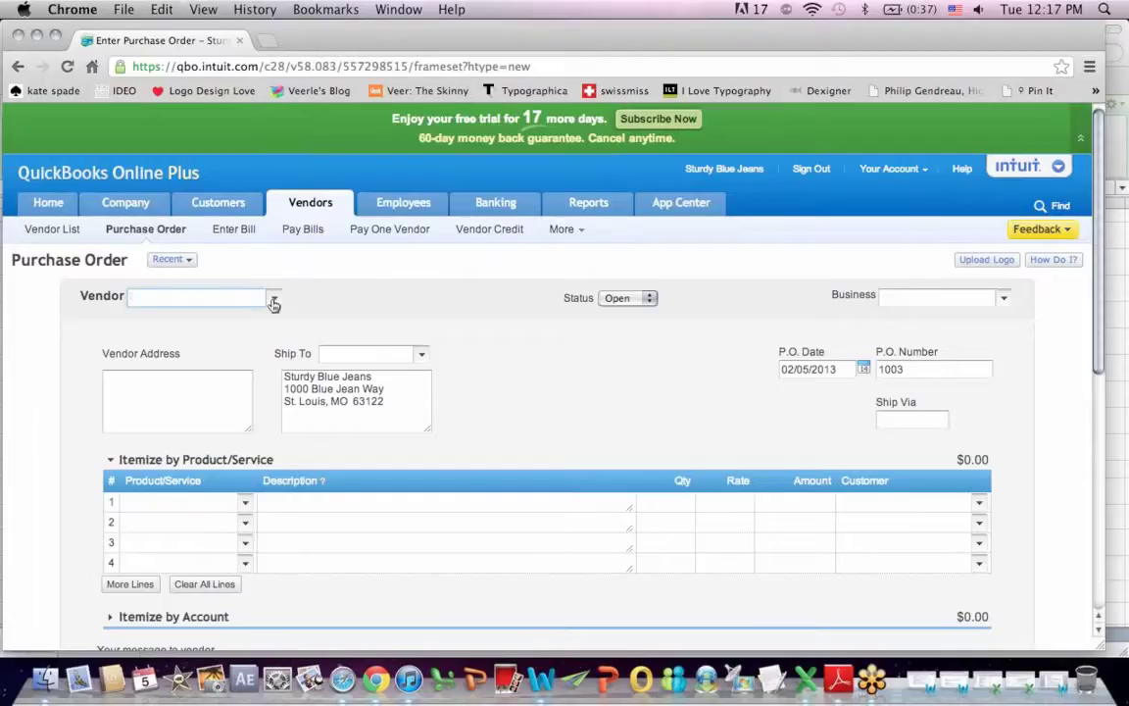
pyautogui.click(273, 300)
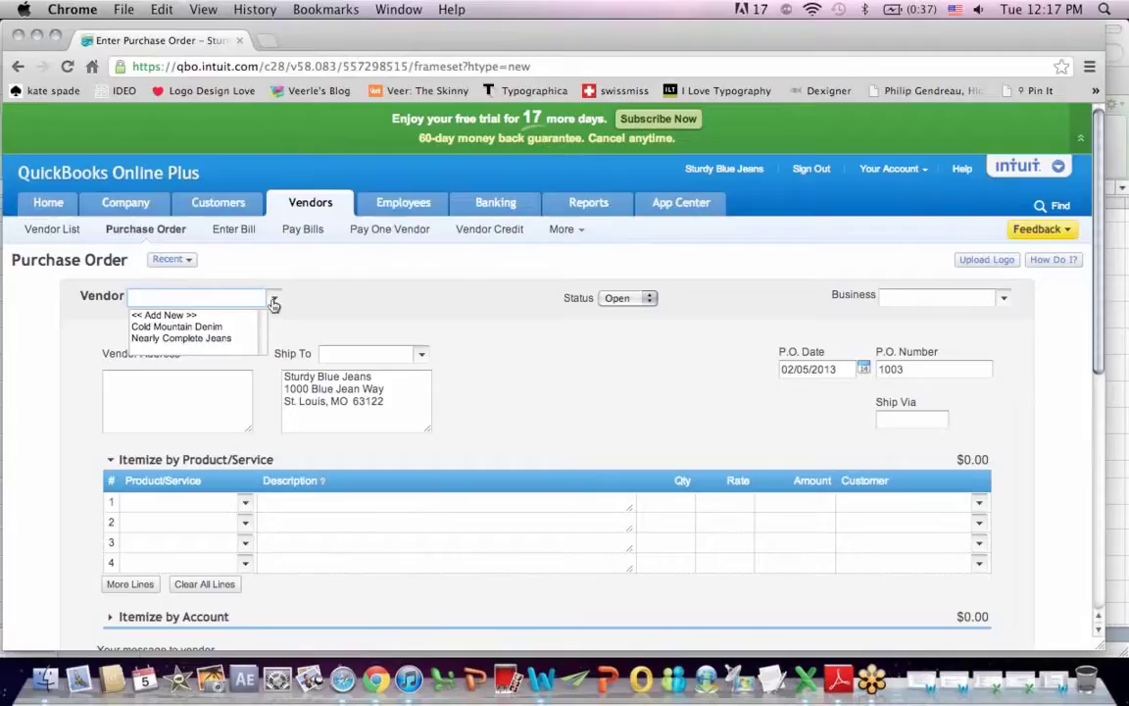
pyautogui.click(273, 299)
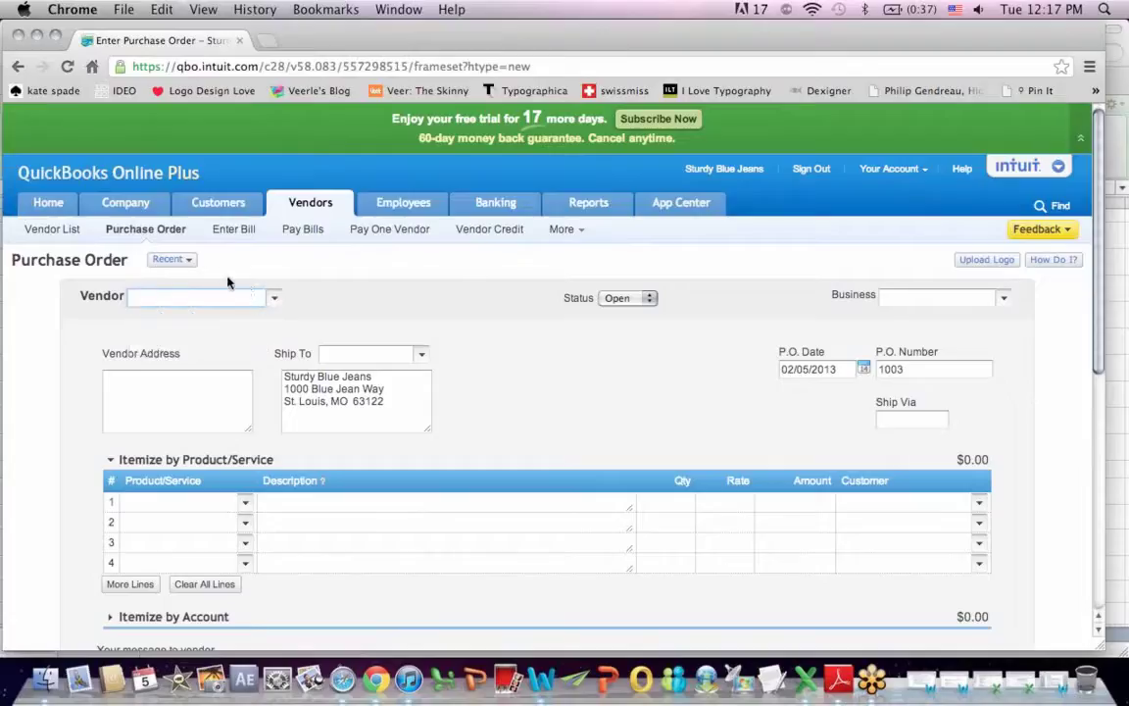
pyautogui.click(190, 260)
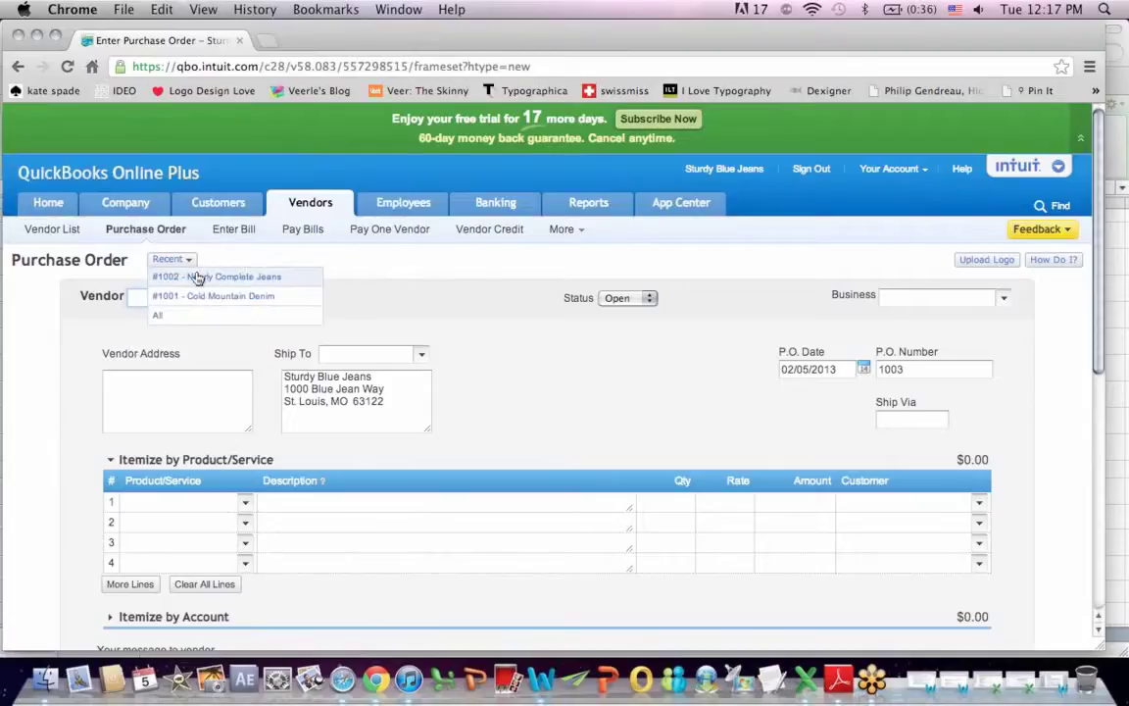
pyautogui.click(199, 279)
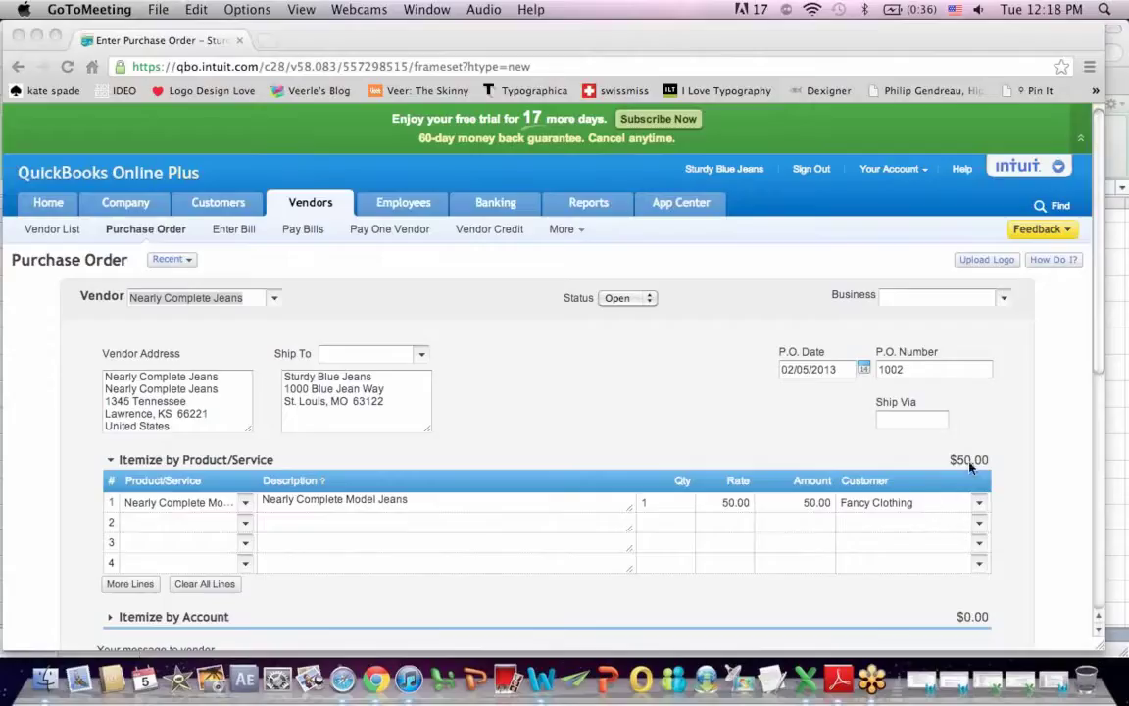
# Set the Nearly Complete Model Jeans line amount to 5000 and save the purchase order.
pyautogui.click(1097, 299)
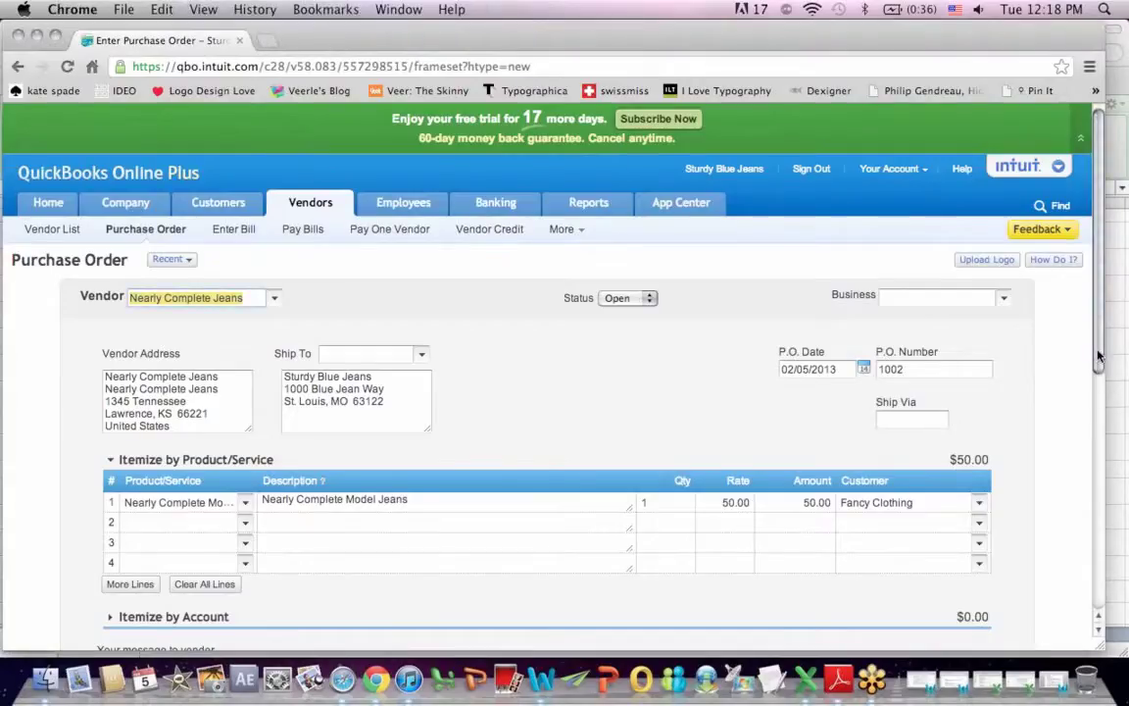
pyautogui.scroll(-2, 1100, 385)
pyautogui.scroll(-1, 1101, 397)
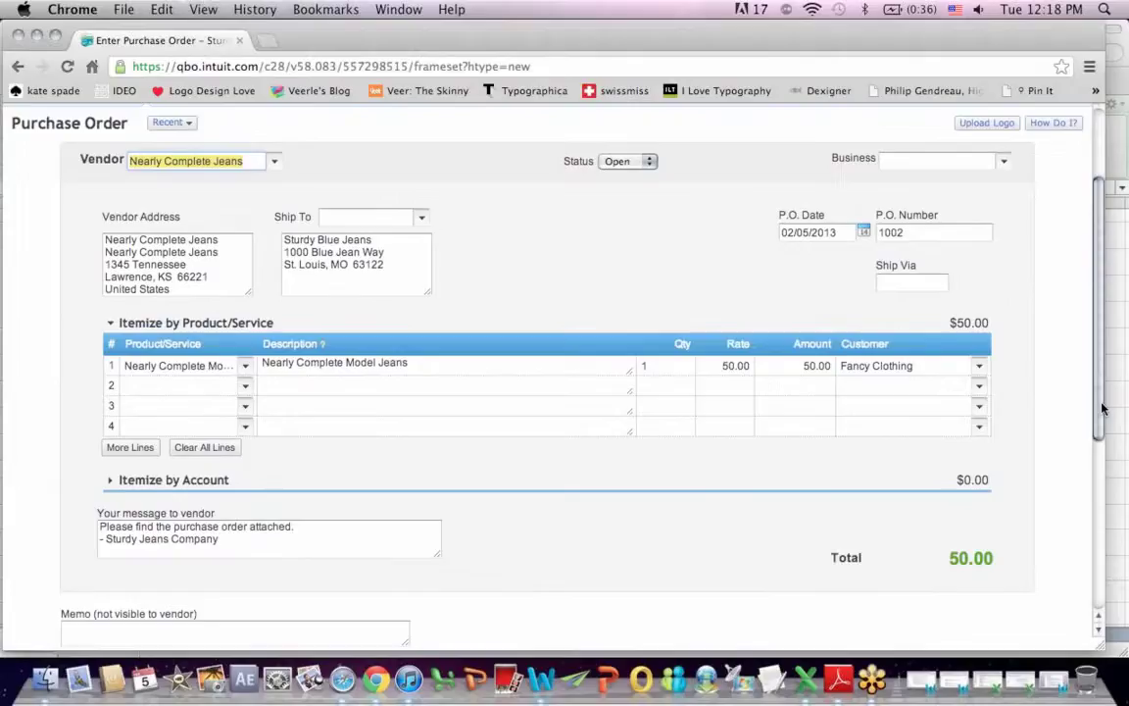
pyautogui.click(833, 365)
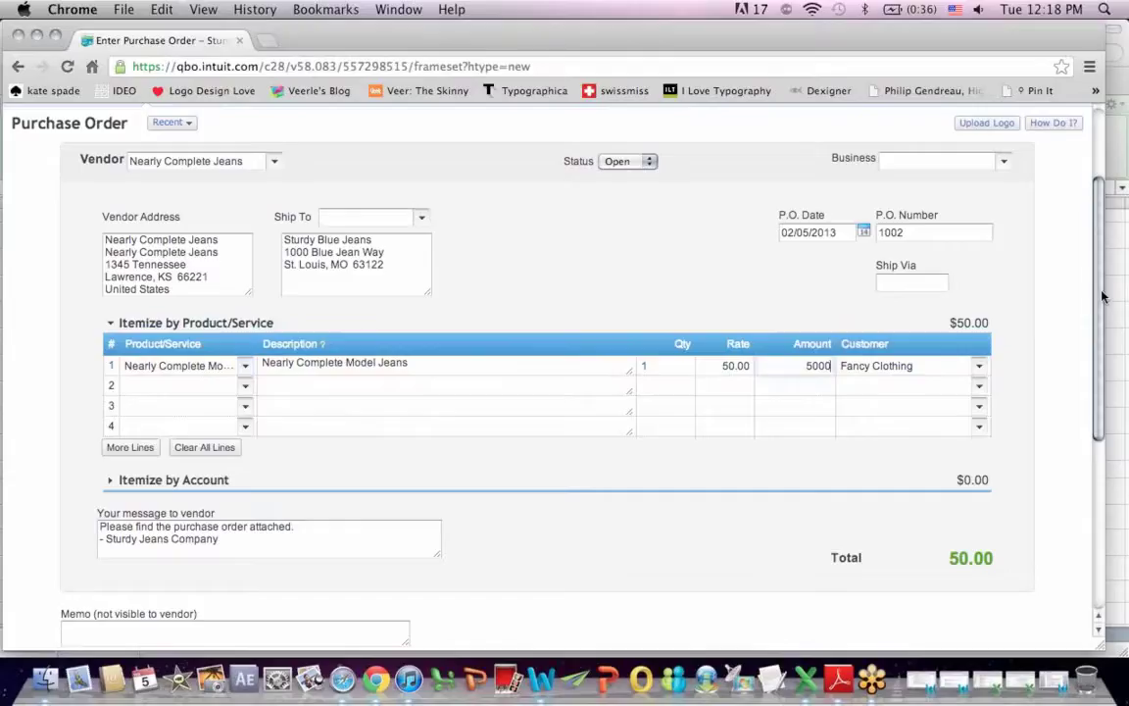
pyautogui.scroll(-5, 1100, 296)
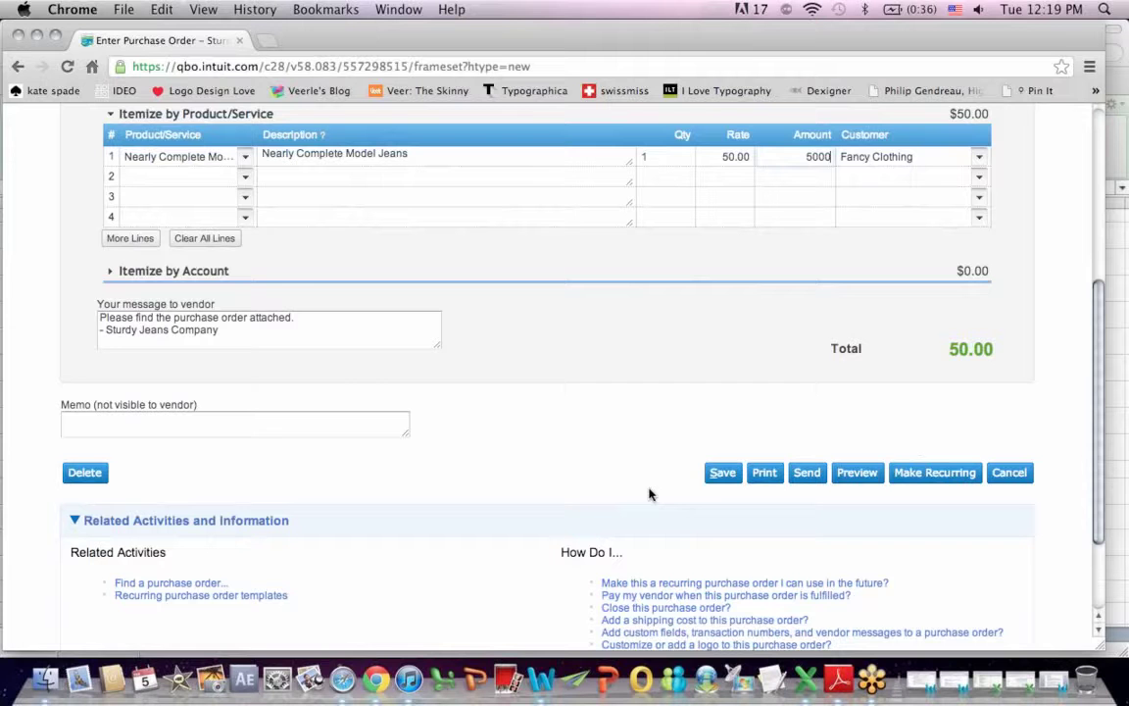
pyautogui.click(724, 473)
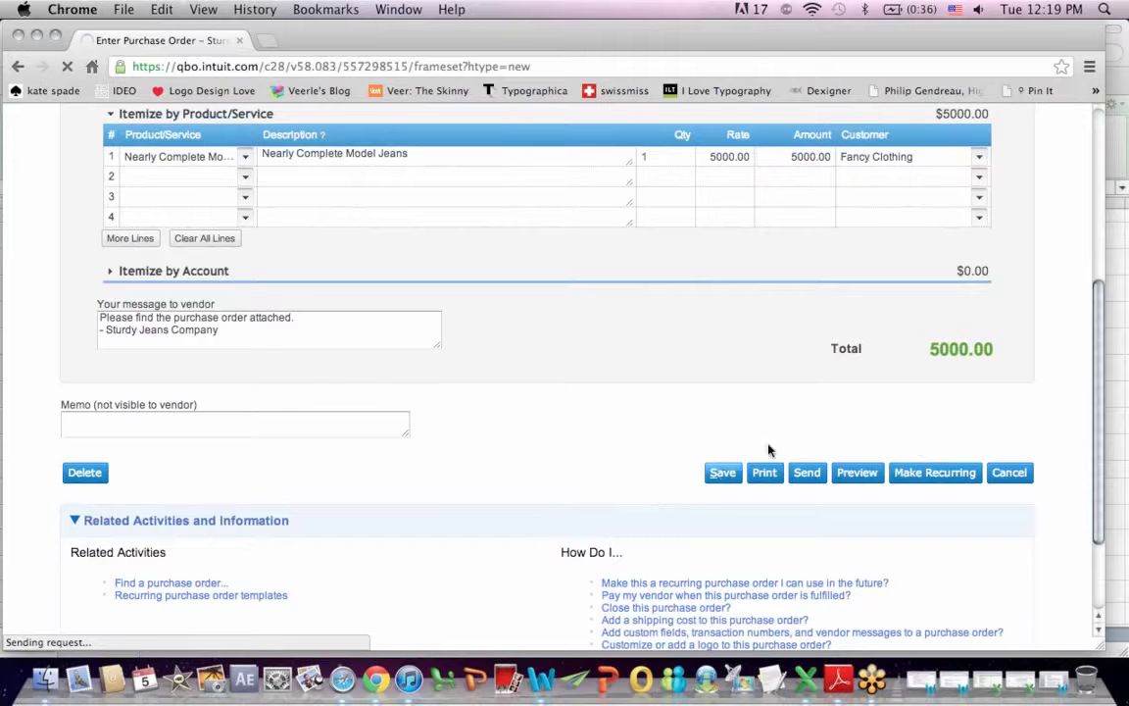
# Reopen the saved Nearly Complete Jeans purchase order and check its line amount and total.
pyautogui.scroll(5, 1098, 228)
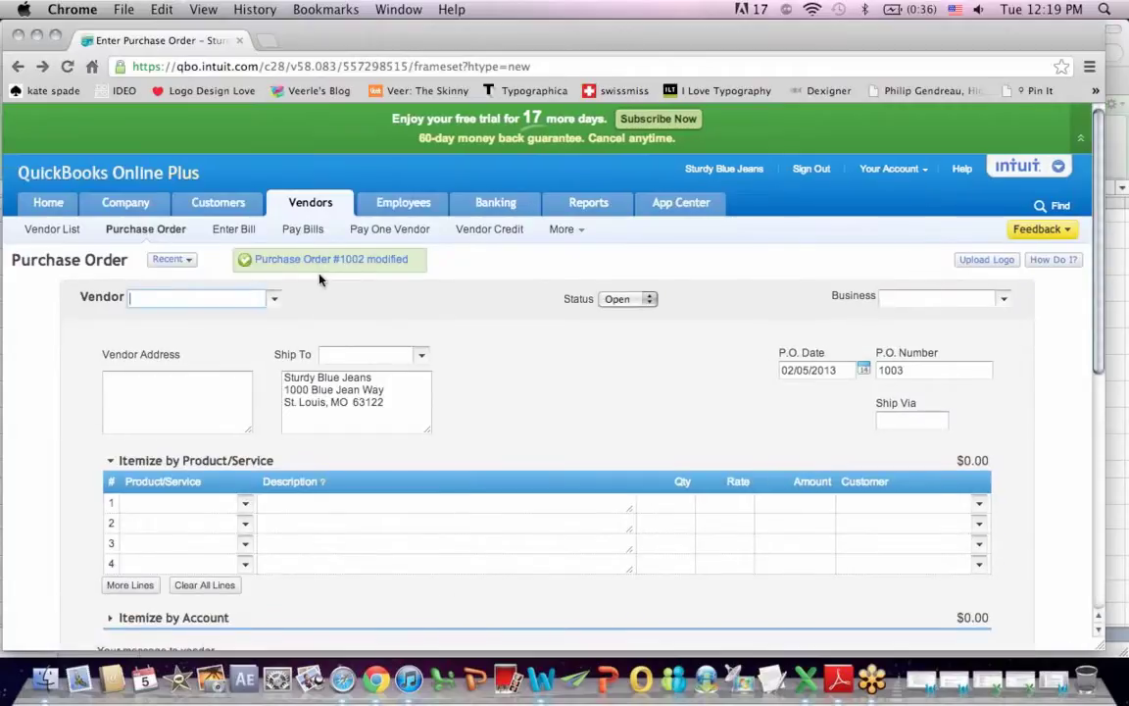
pyautogui.click(186, 259)
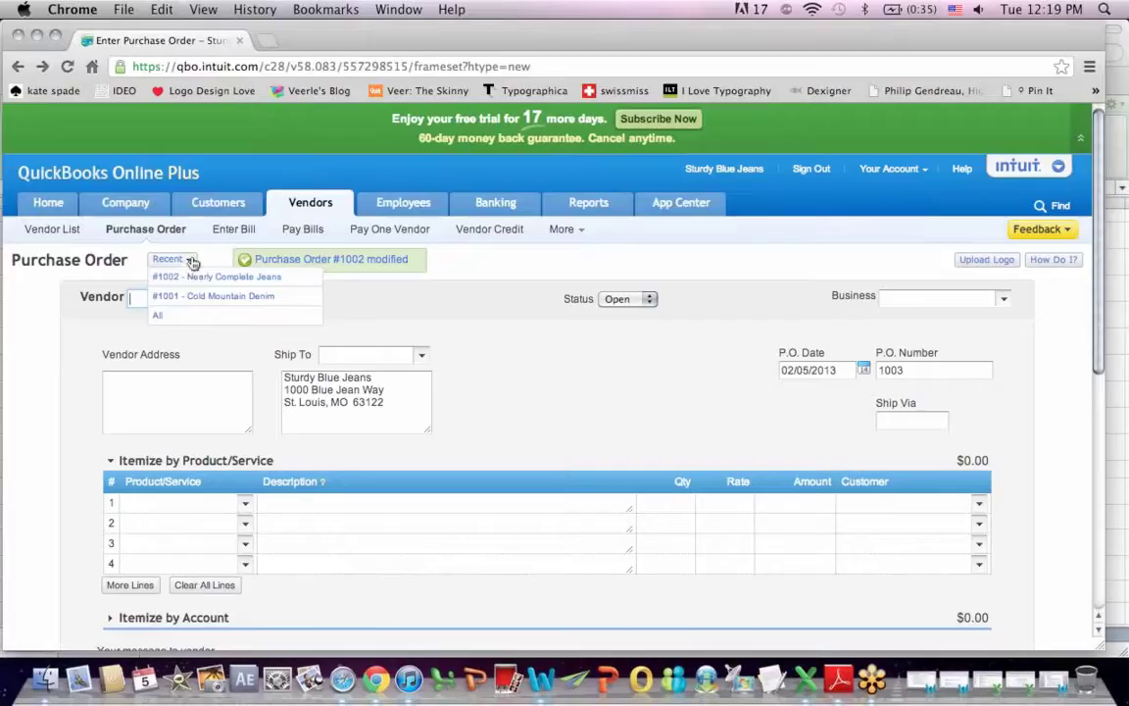
pyautogui.click(195, 279)
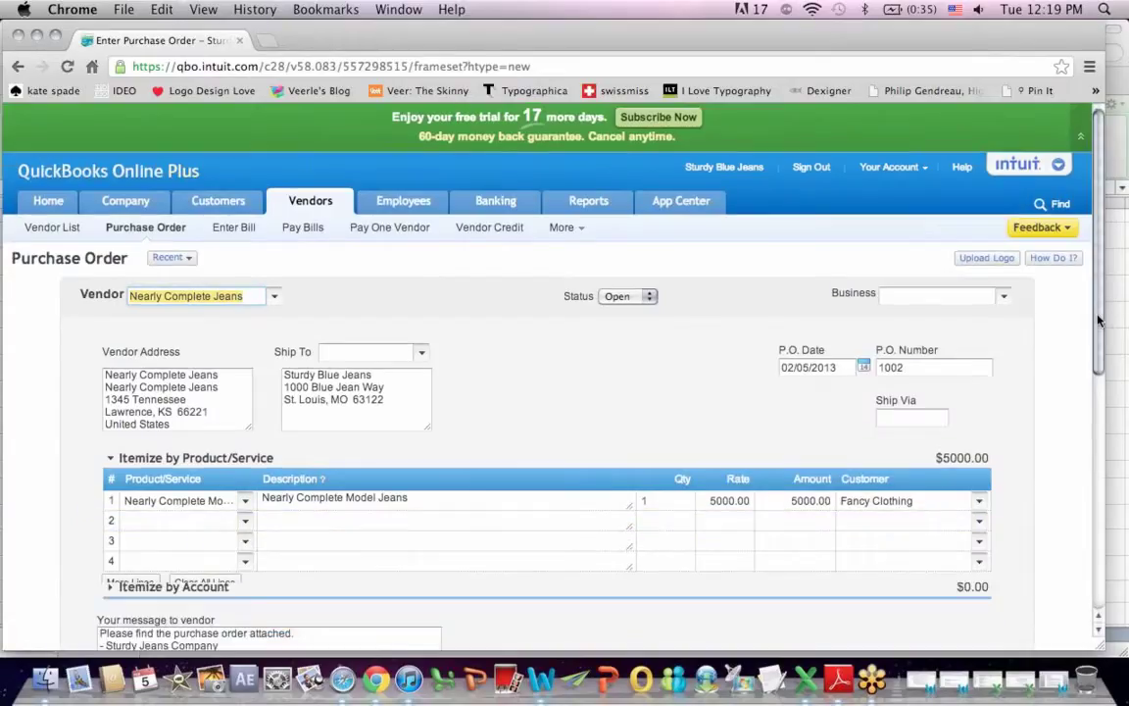
pyautogui.scroll(-5, 1098, 321)
pyautogui.scroll(3, 1099, 301)
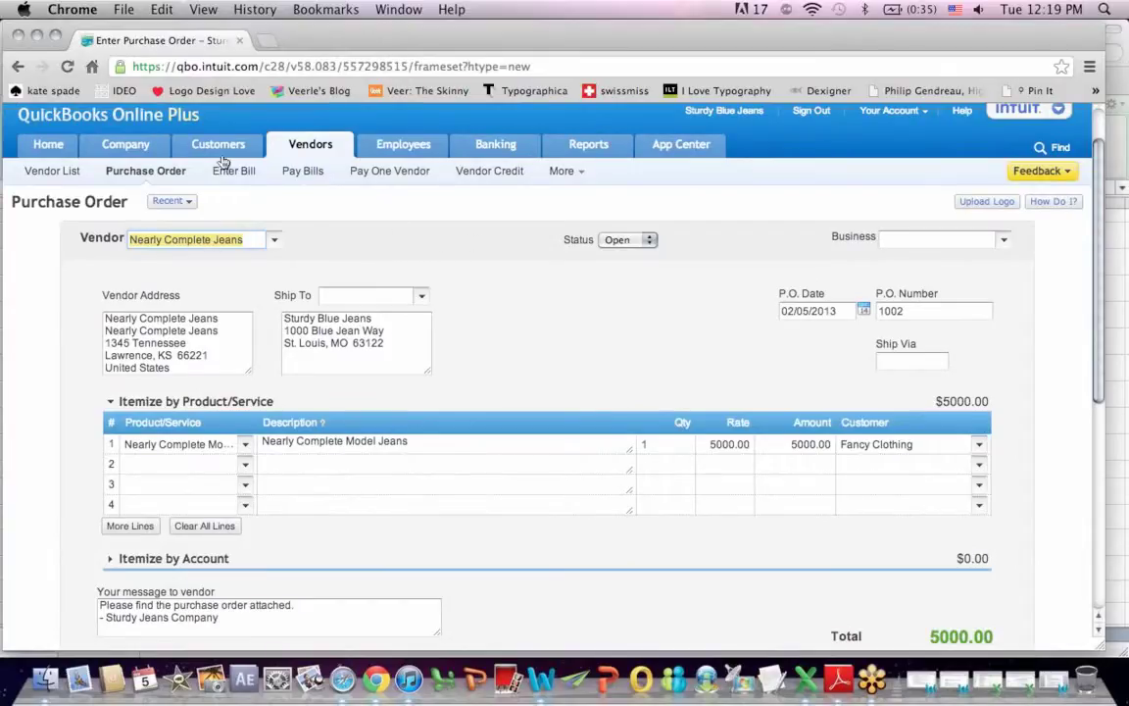
# Open Invoice Unbilled Activities for customers and start a new charge from its instructions.
pyautogui.moveTo(210, 150)
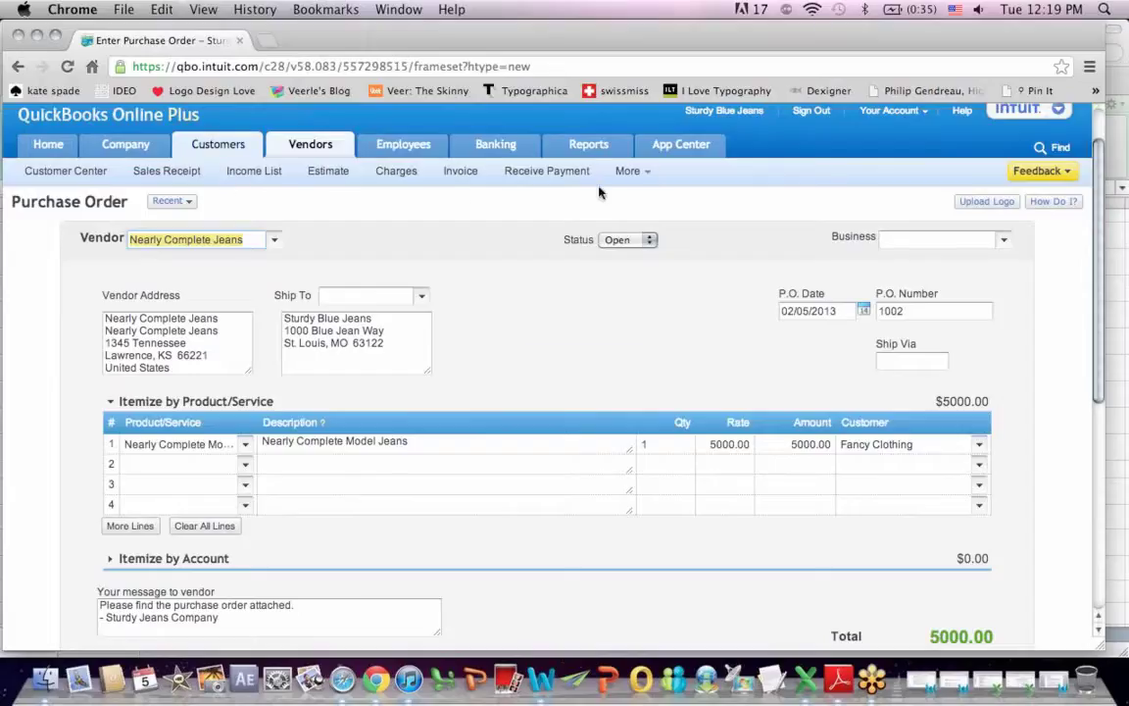
pyautogui.moveTo(641, 182)
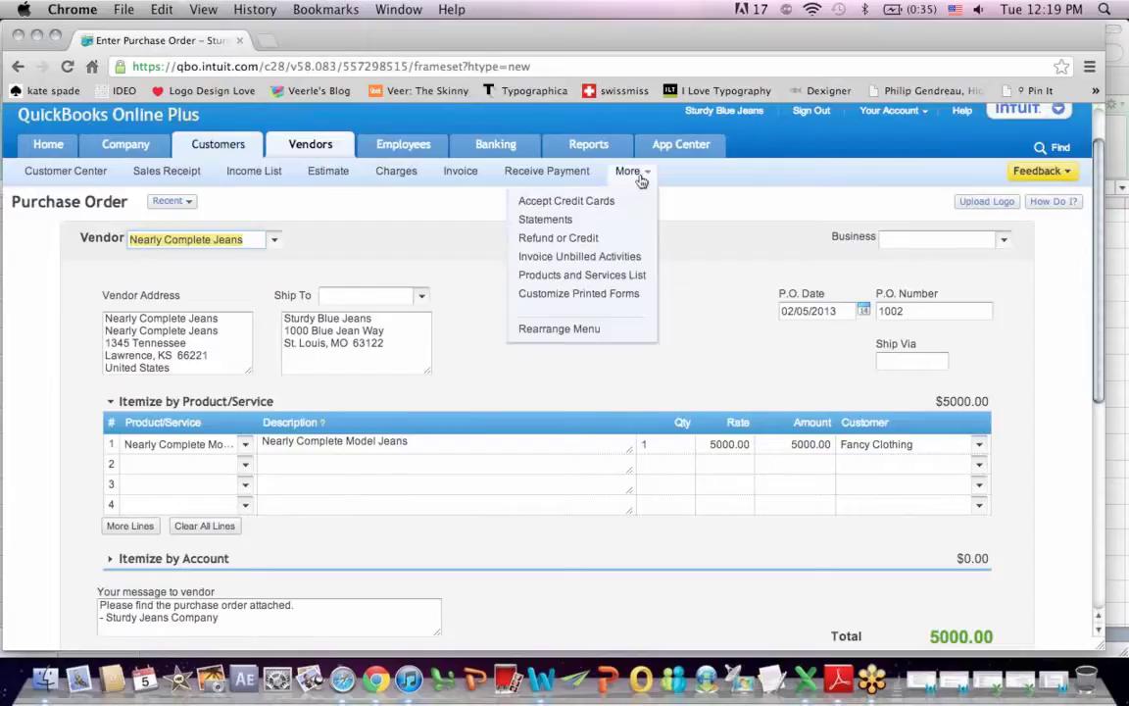
pyautogui.click(607, 257)
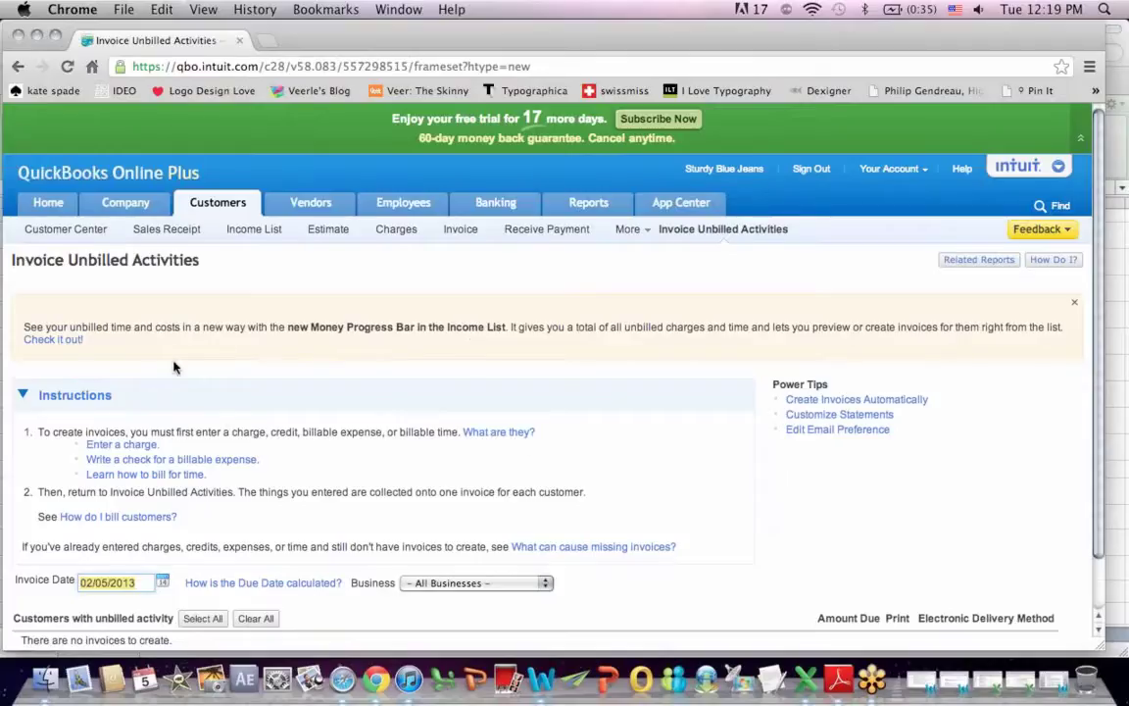
pyautogui.click(110, 444)
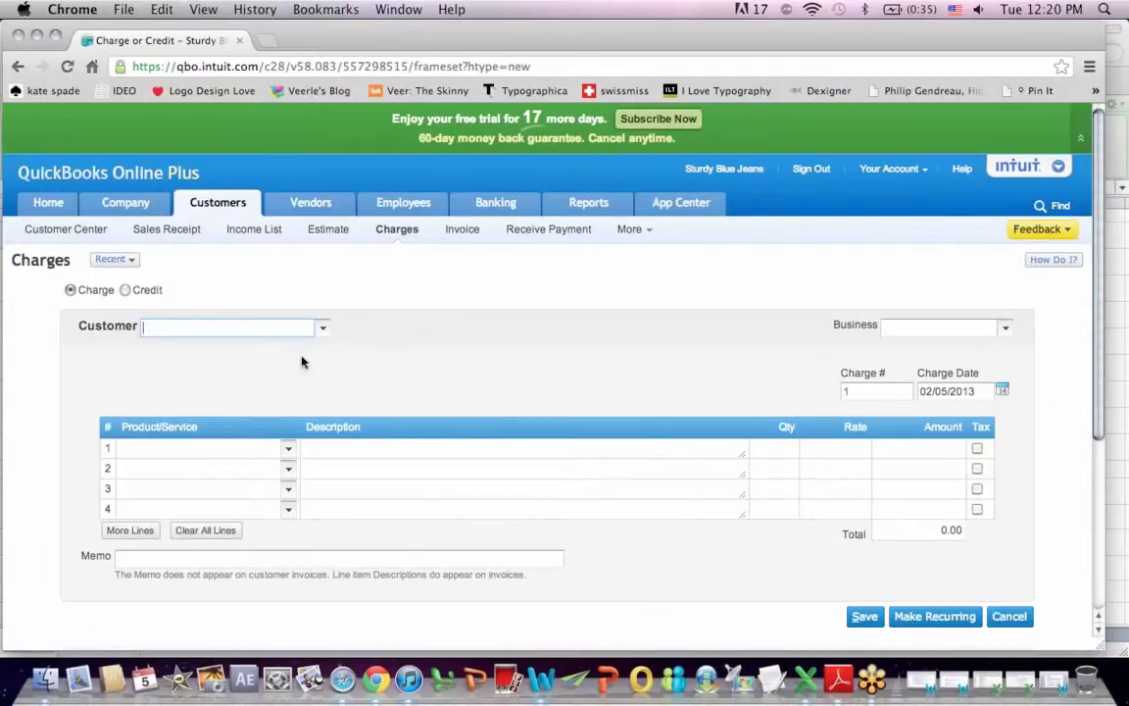
# Choose Fancy Clothing as the charge's customer and Nearly Complete Model Jeans as the first line's product.
pyautogui.click(325, 328)
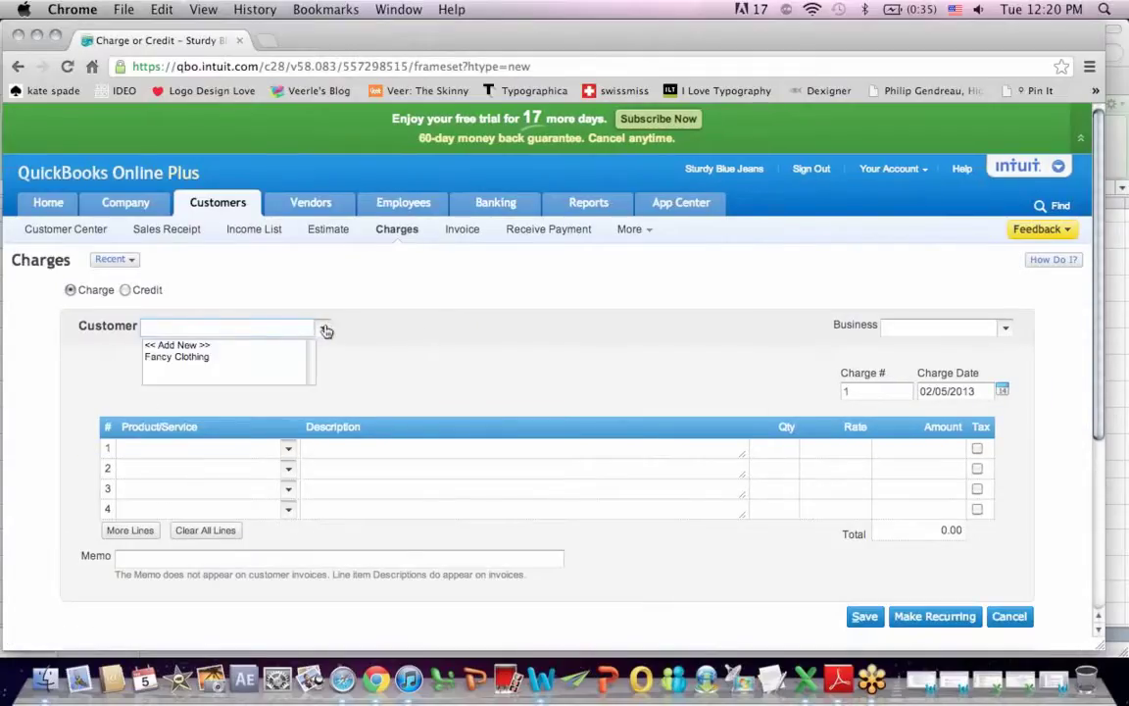
pyautogui.click(179, 357)
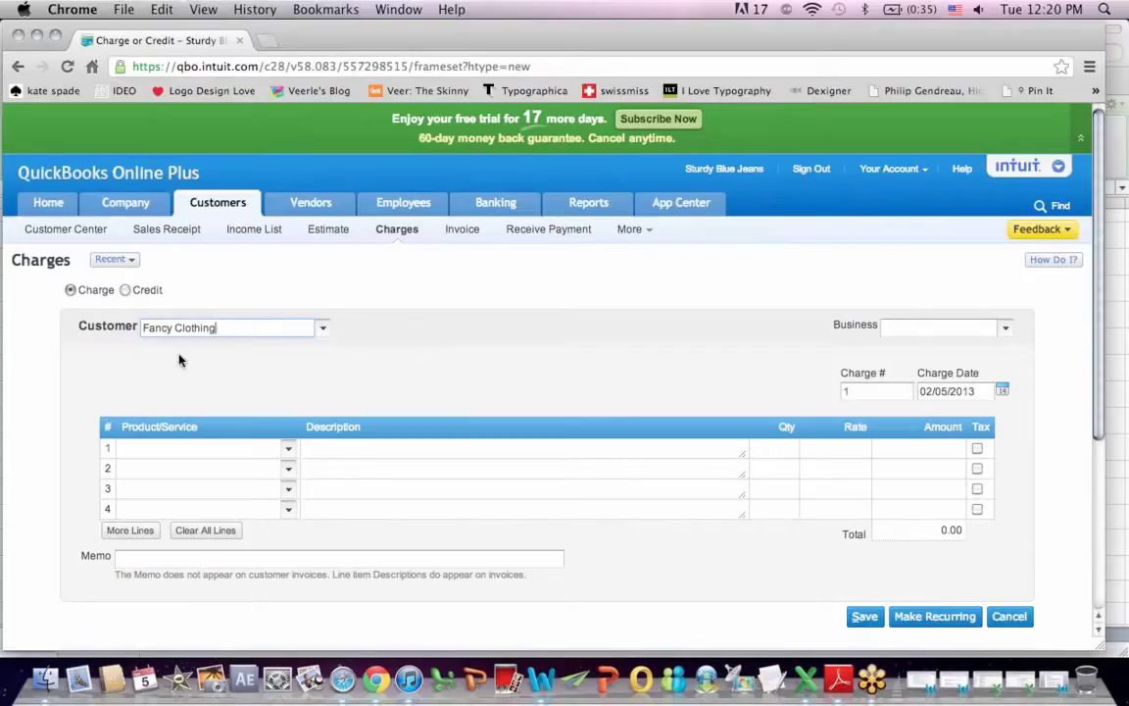
pyautogui.click(288, 449)
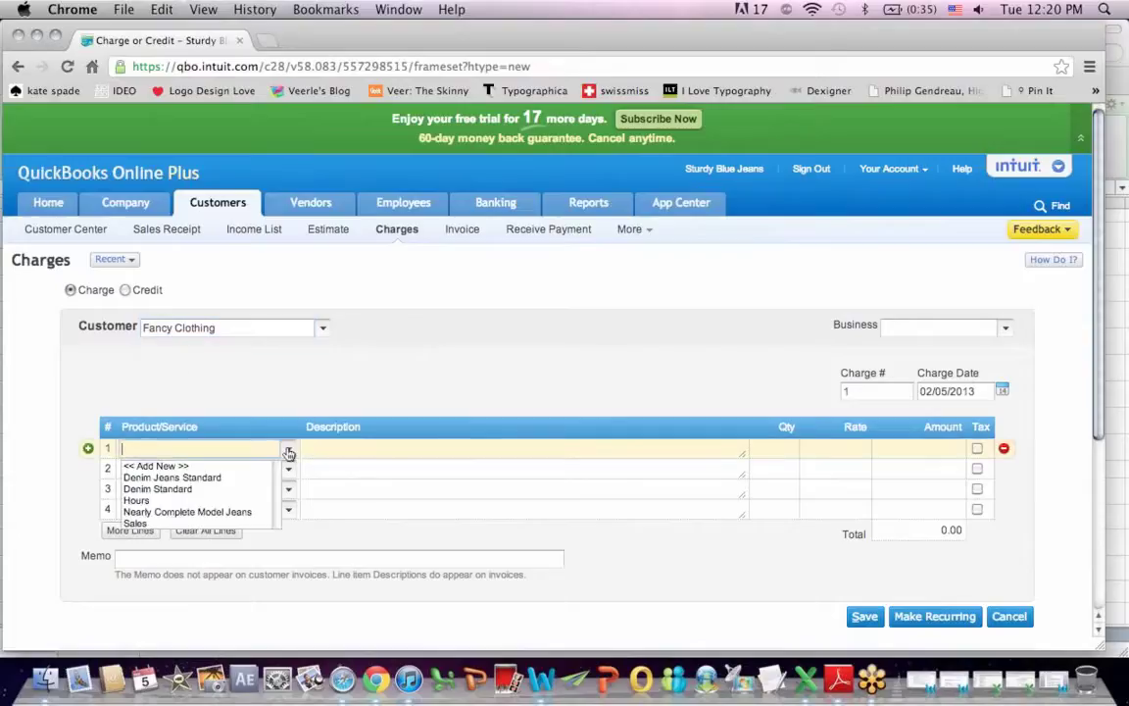
pyautogui.click(216, 512)
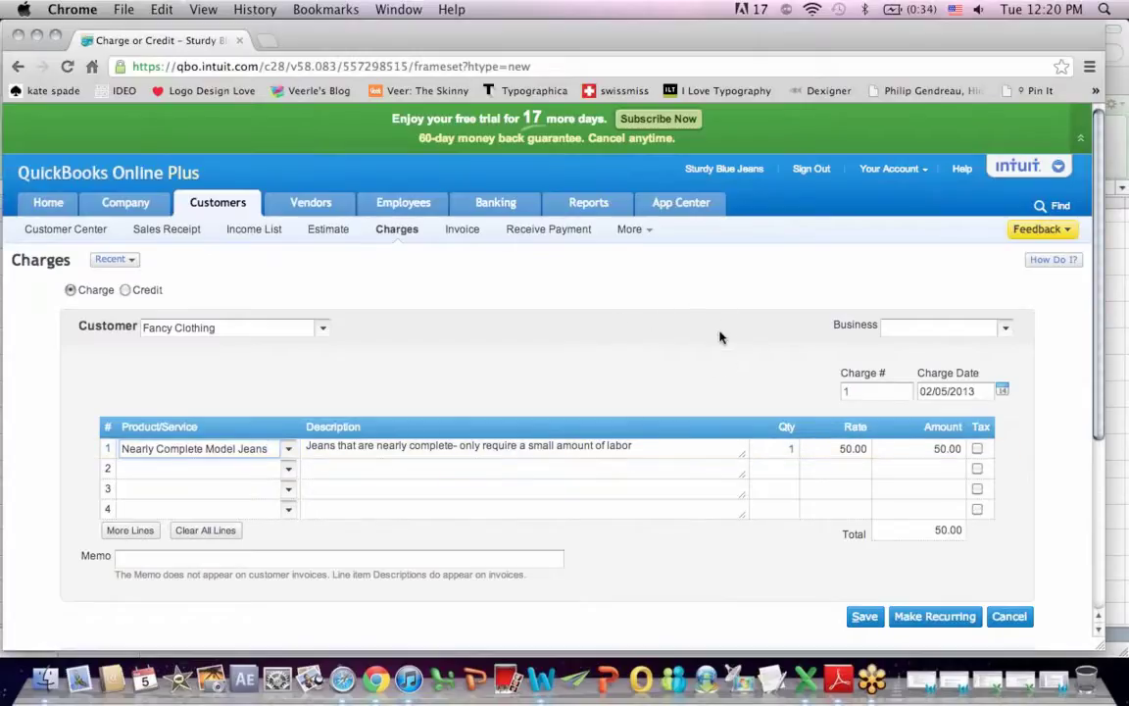
# Set the Nearly Complete Model Jeans charge line amount to 7000.00.
pyautogui.click(936, 447)
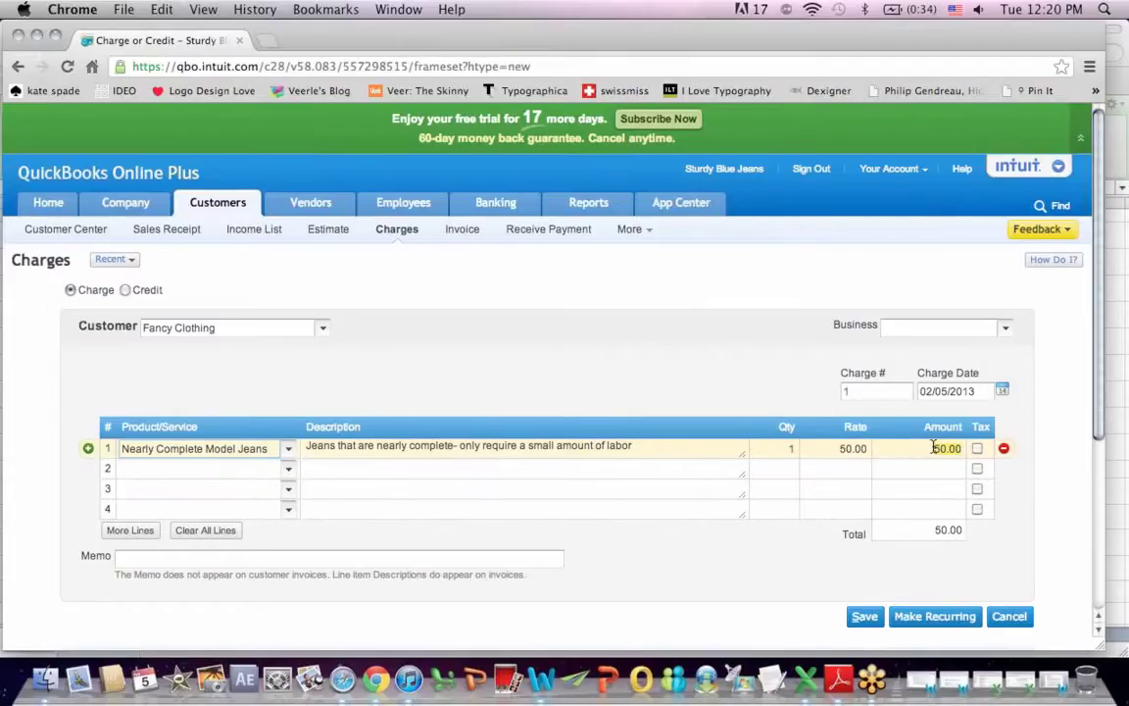
pyautogui.click(949, 449)
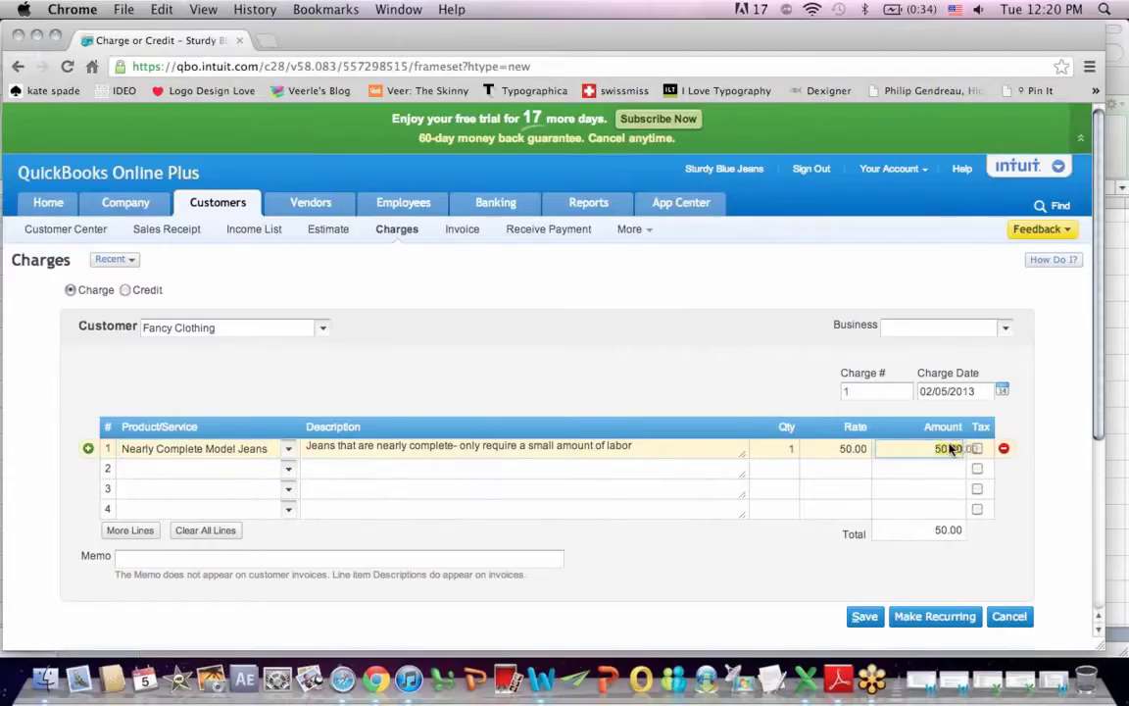
pyautogui.press('BackSpace')
pyautogui.press('BackSpace')
pyautogui.press('BackSpace')
pyautogui.press('BackSpace')
pyautogui.press('BackSpace')
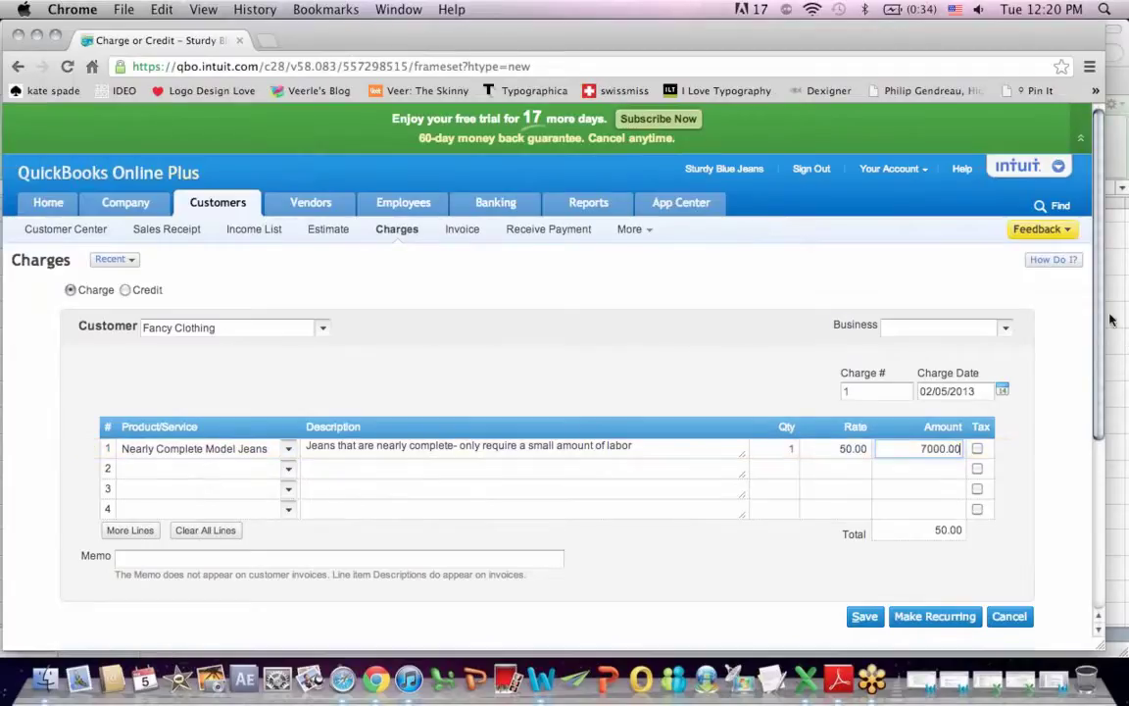
# Save the Fancy Clothing charge and reopen it from the recent charges to check its rate and amount.
pyautogui.scroll(-2, 1103, 323)
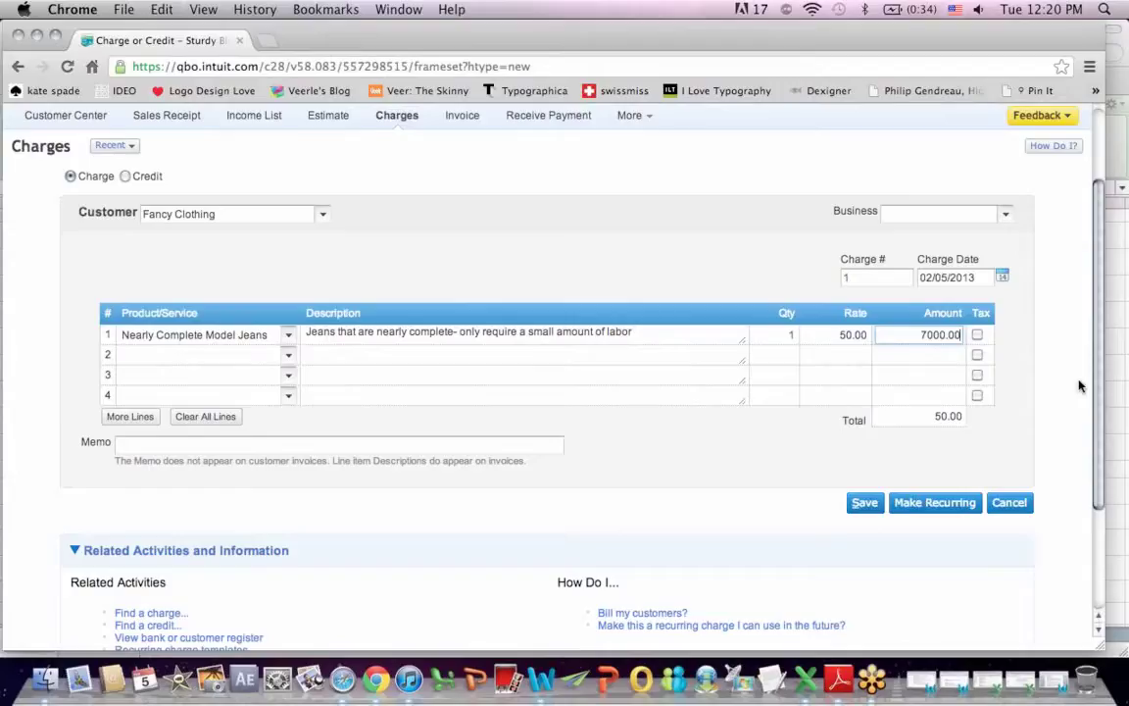
pyautogui.click(864, 504)
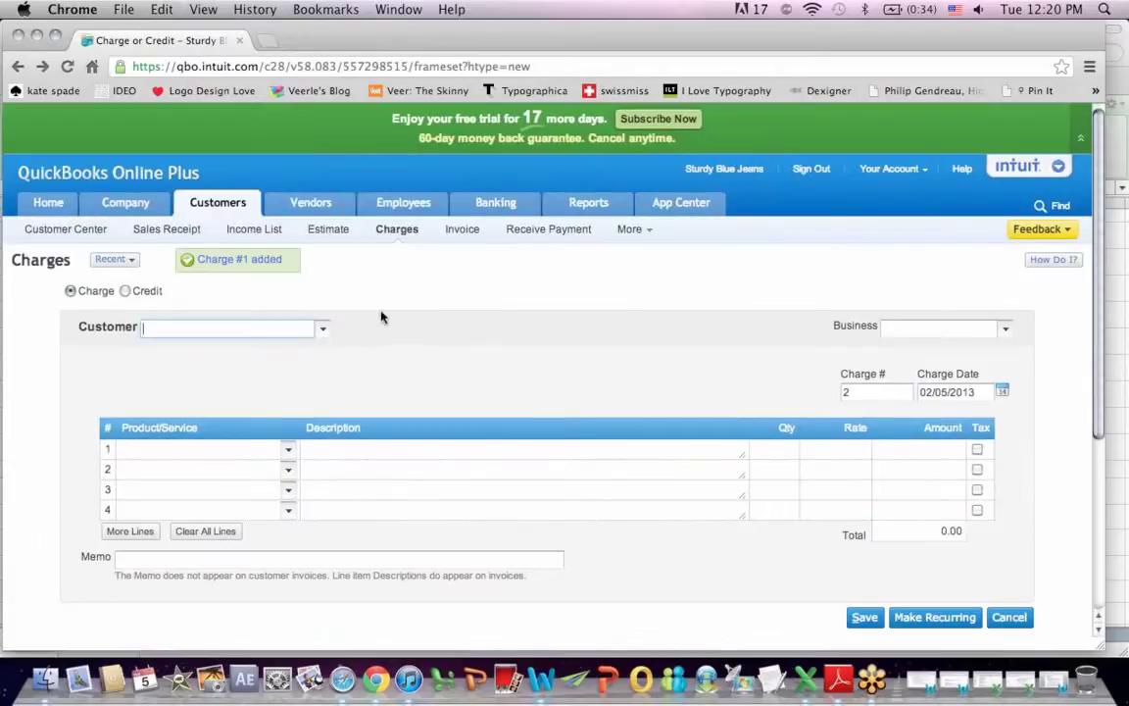
pyautogui.click(111, 259)
pyautogui.click(135, 277)
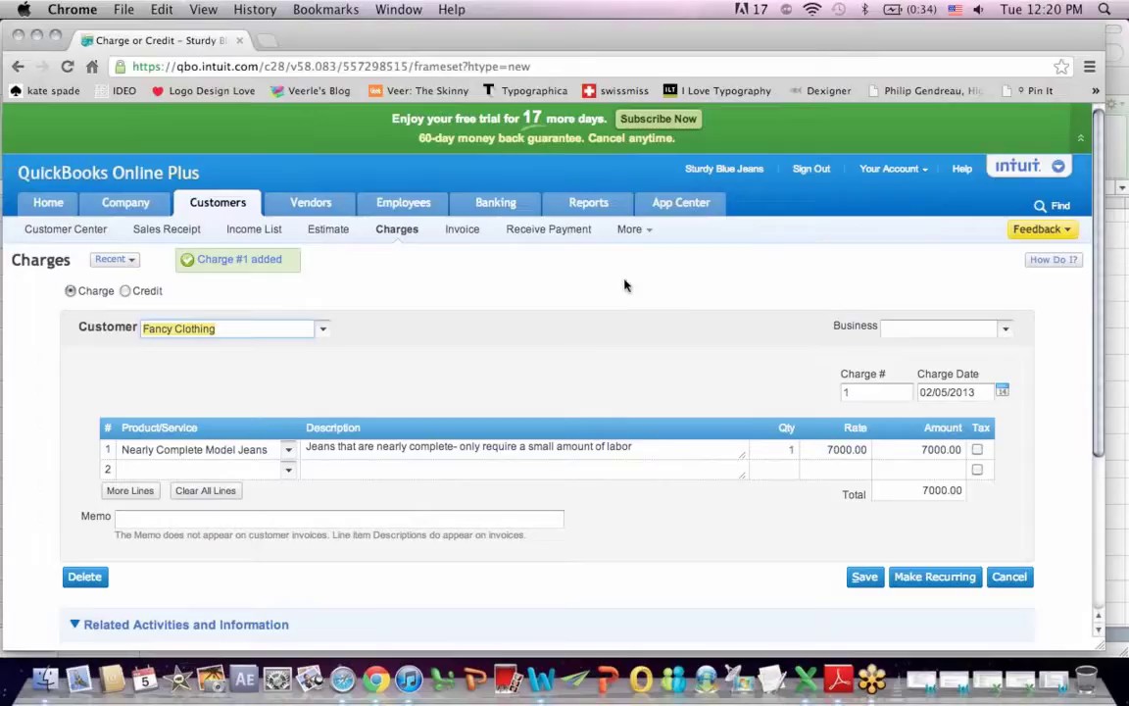
pyautogui.click(645, 232)
pyautogui.click(163, 357)
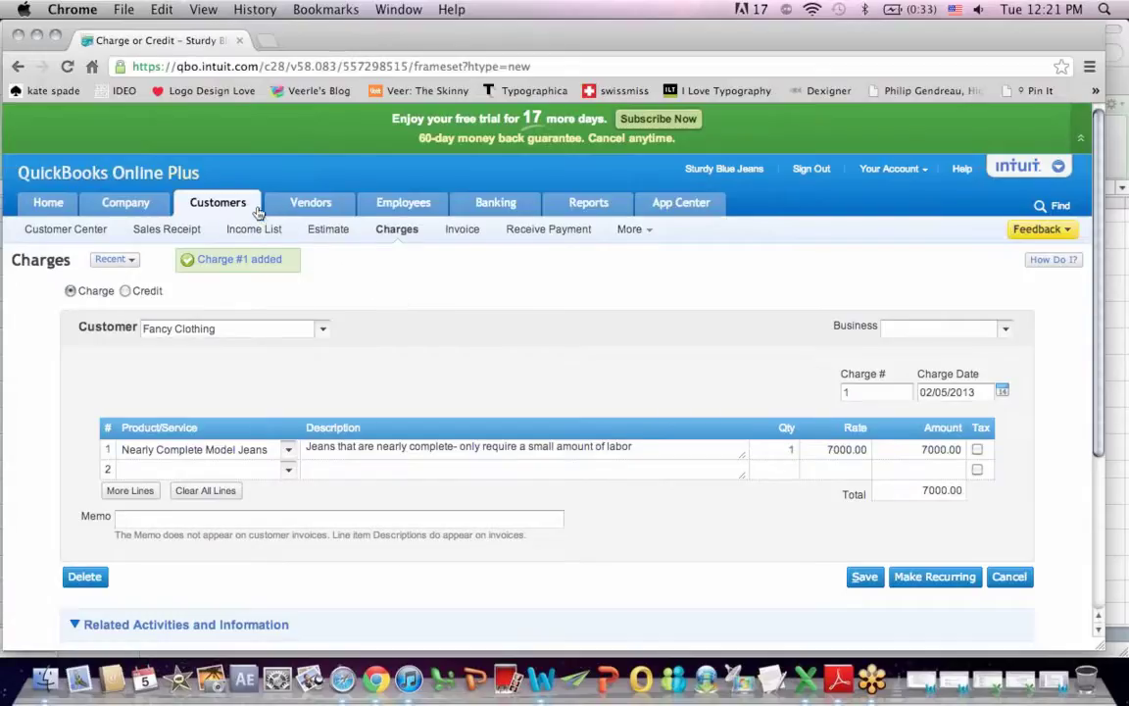
# Start a new invoice and choose Fancy Clothing as its customer.
pyautogui.click(465, 230)
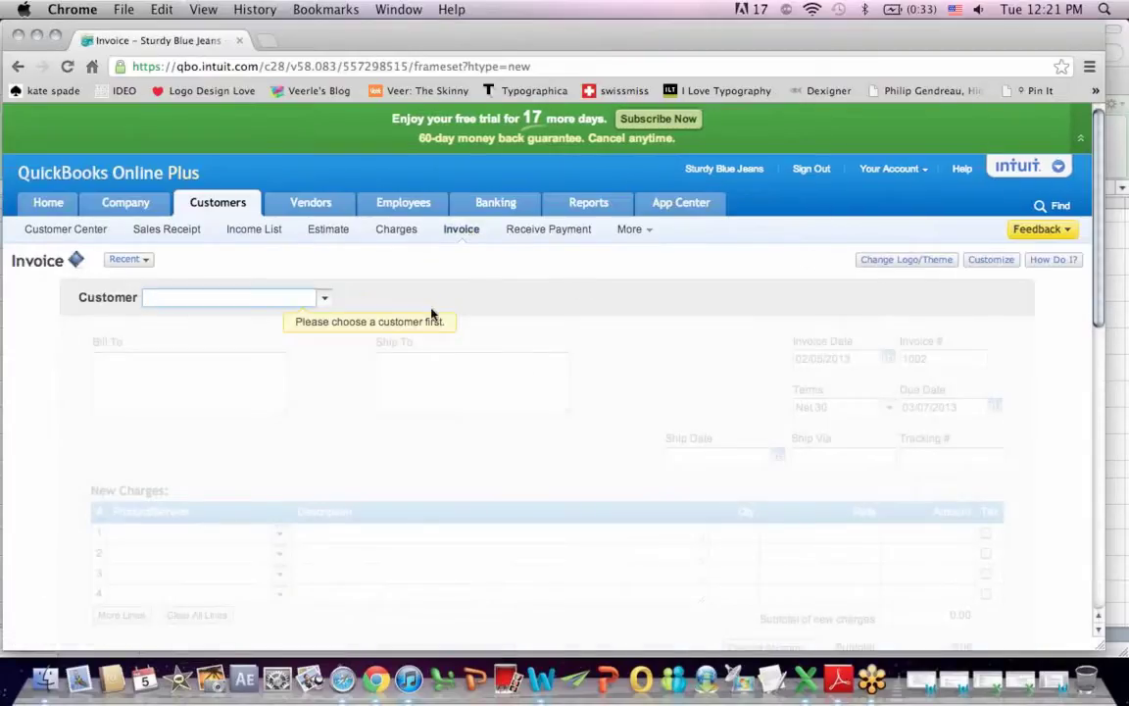
pyautogui.click(323, 298)
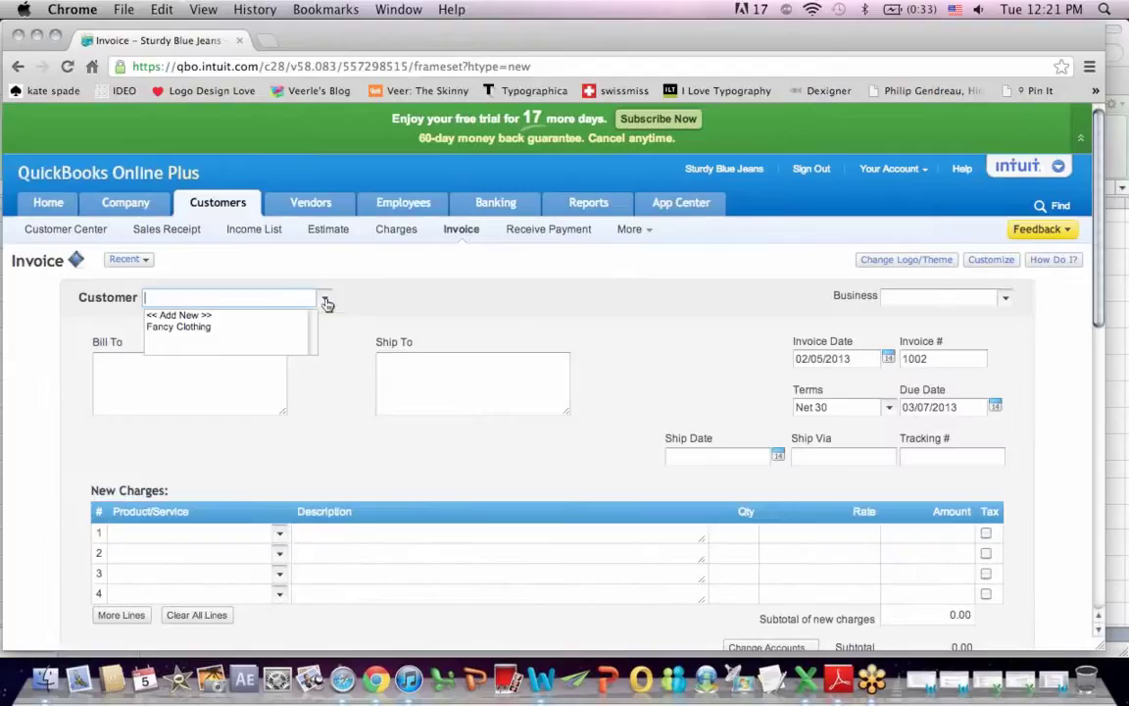
pyautogui.click(179, 328)
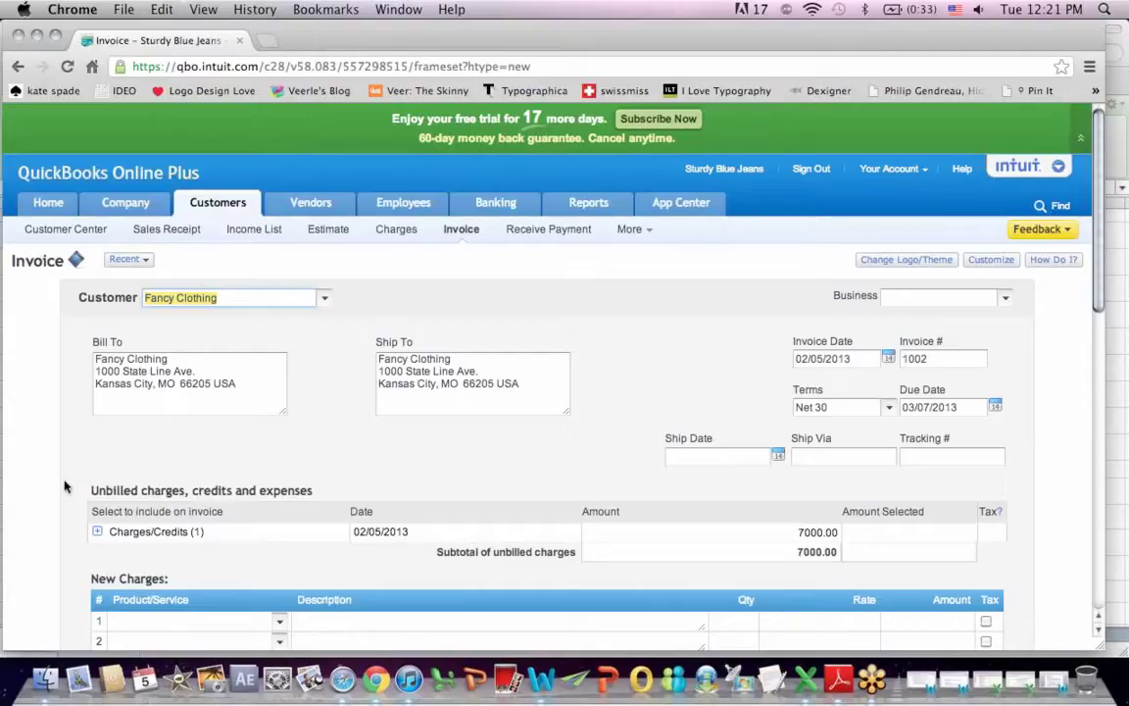
# Expand the unbilled charges and credits and include Charge 1 on the Fancy Clothing invoice.
pyautogui.click(98, 532)
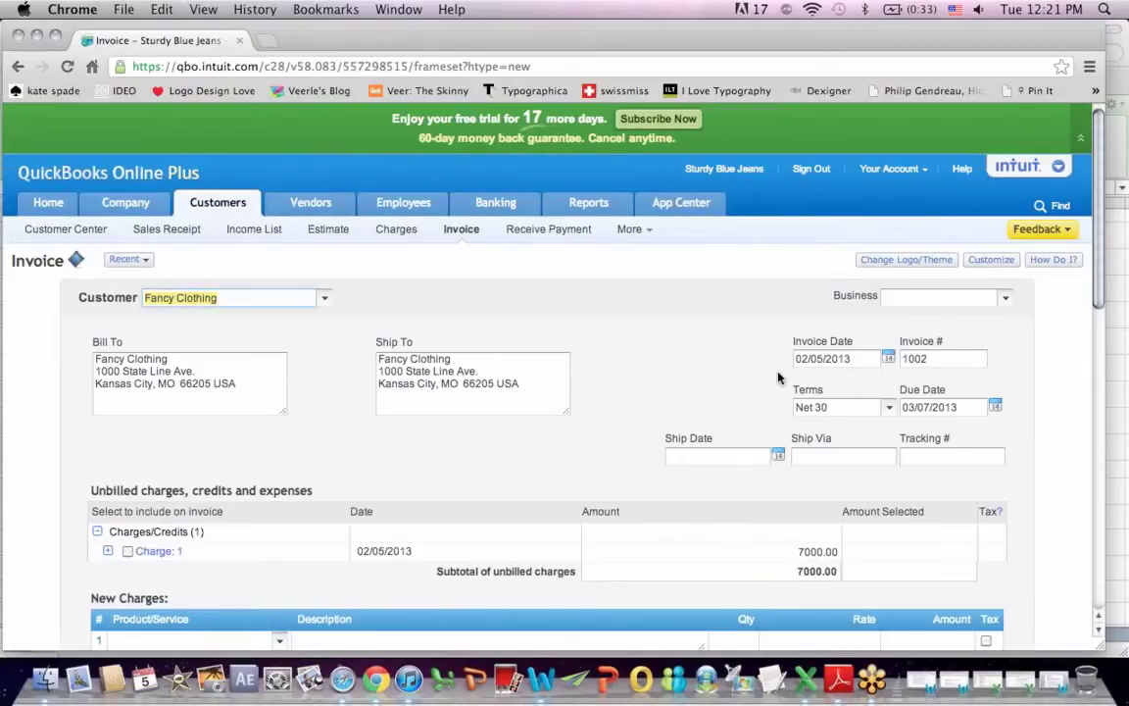
pyautogui.scroll(-5, 1098, 251)
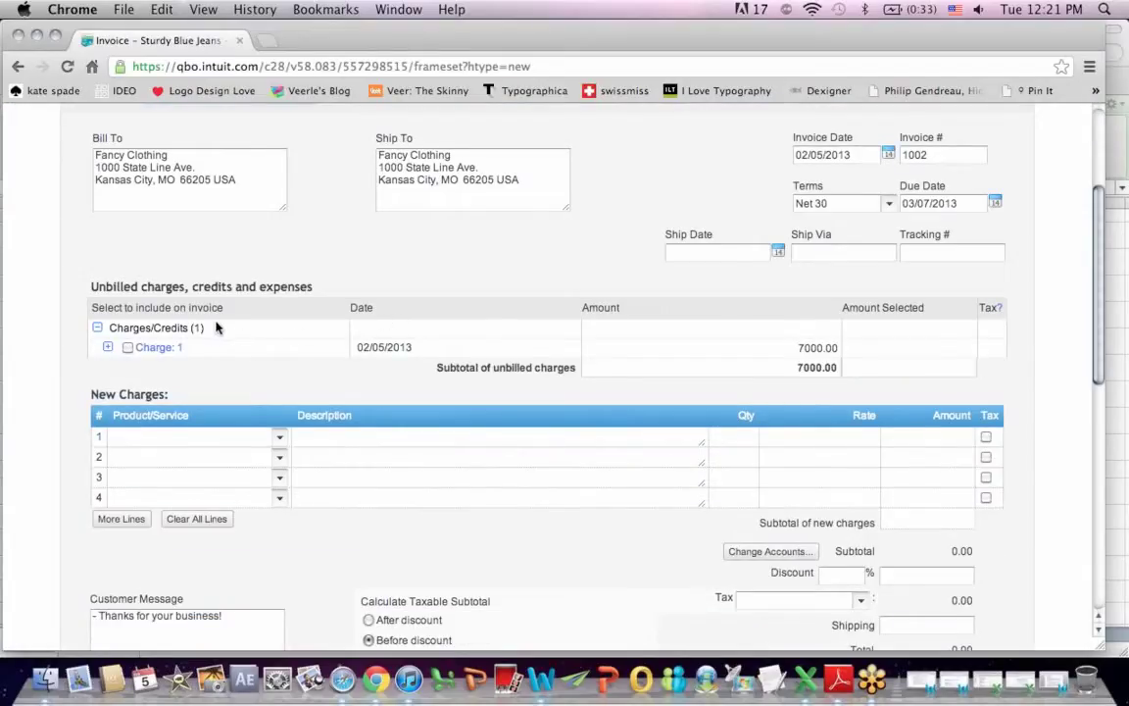
pyautogui.click(128, 347)
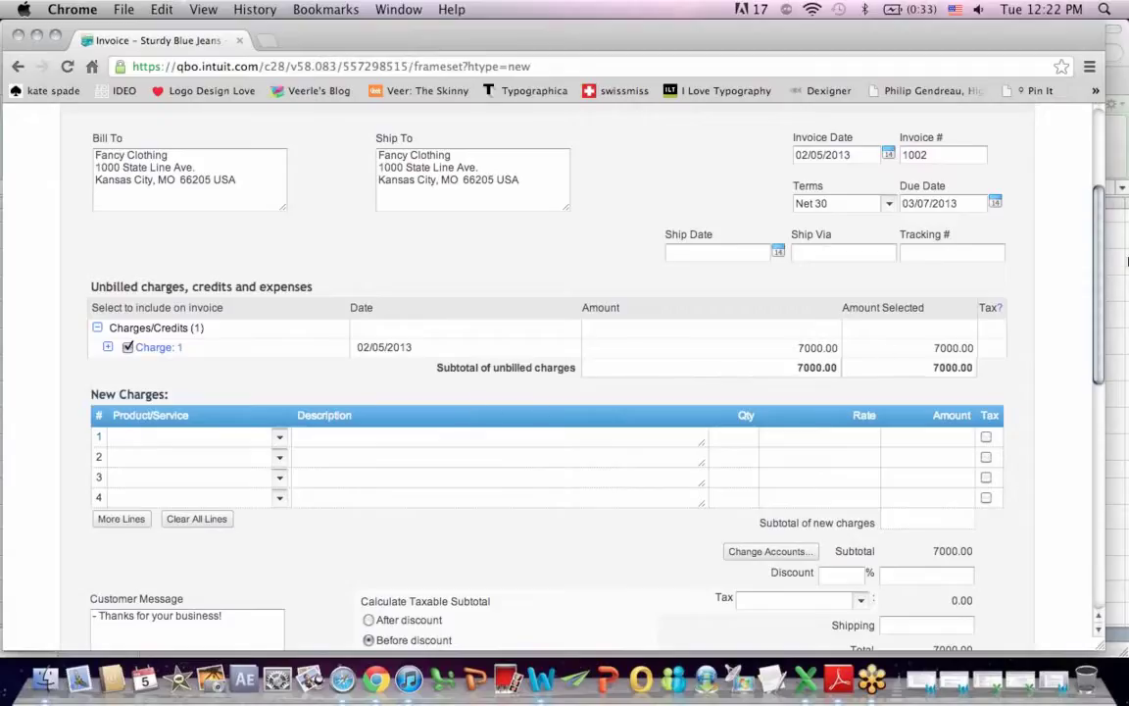
pyautogui.scroll(-5, 1113, 241)
pyautogui.scroll(7, 1078, 206)
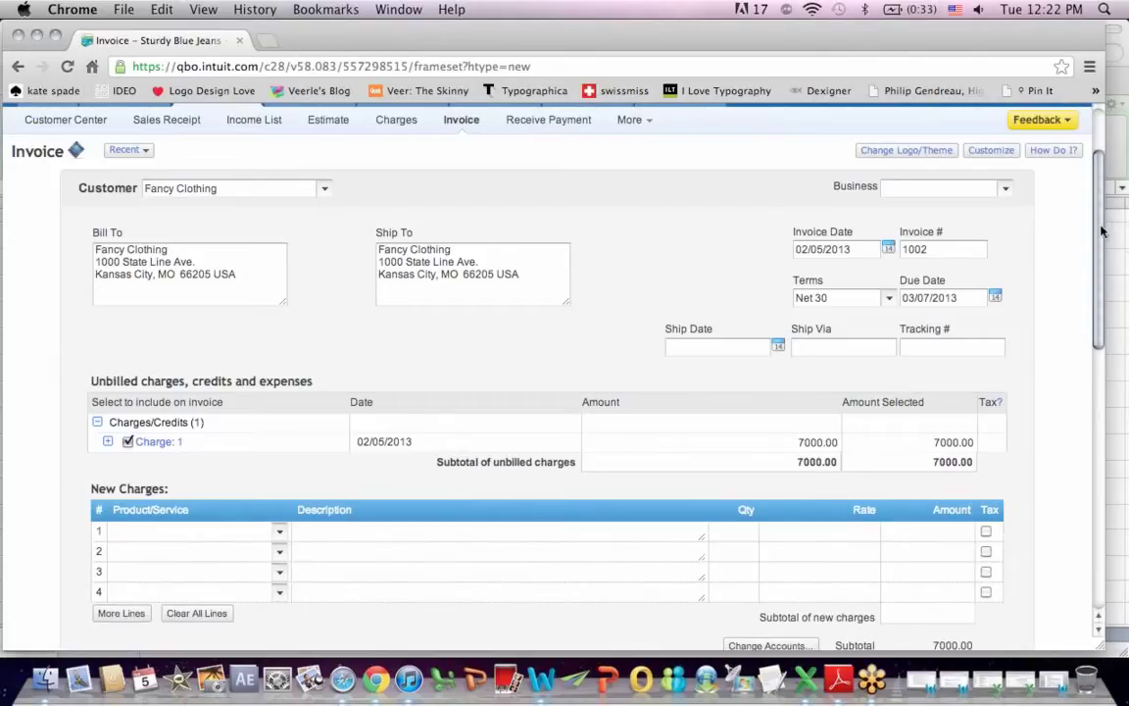
# Try adding Nearly Complete Model Jeans as a new charge on the invoice's first line, and remove that line.
pyautogui.scroll(-5, 992, 199)
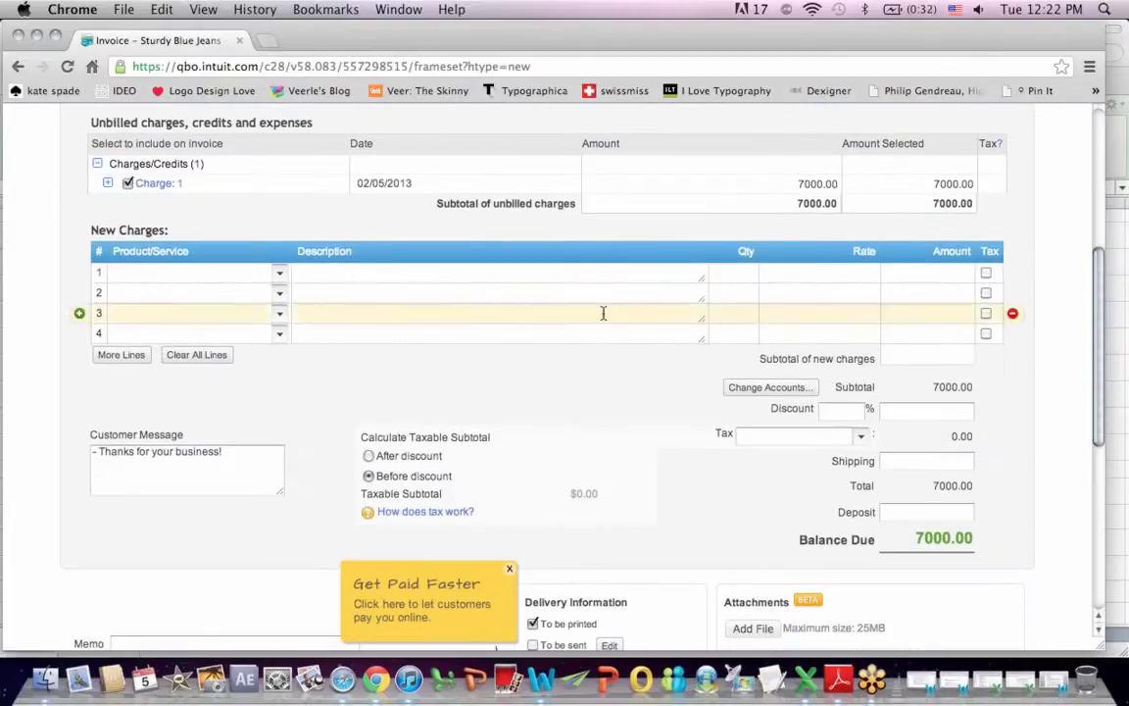
pyautogui.click(279, 275)
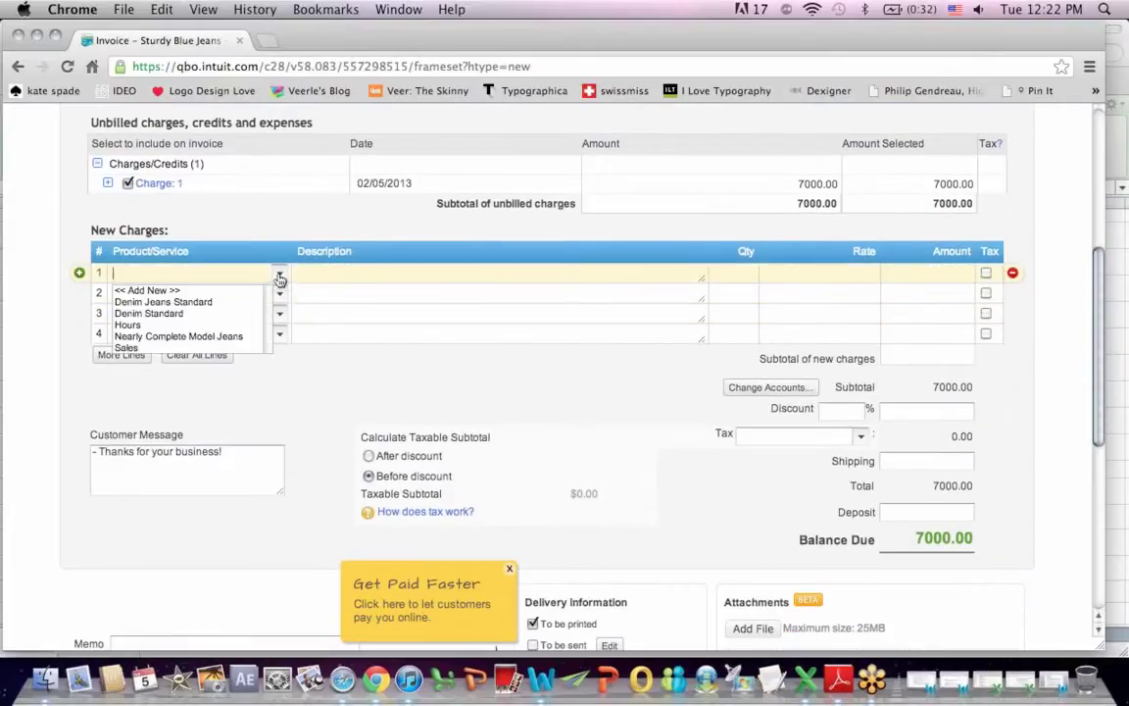
pyautogui.click(195, 336)
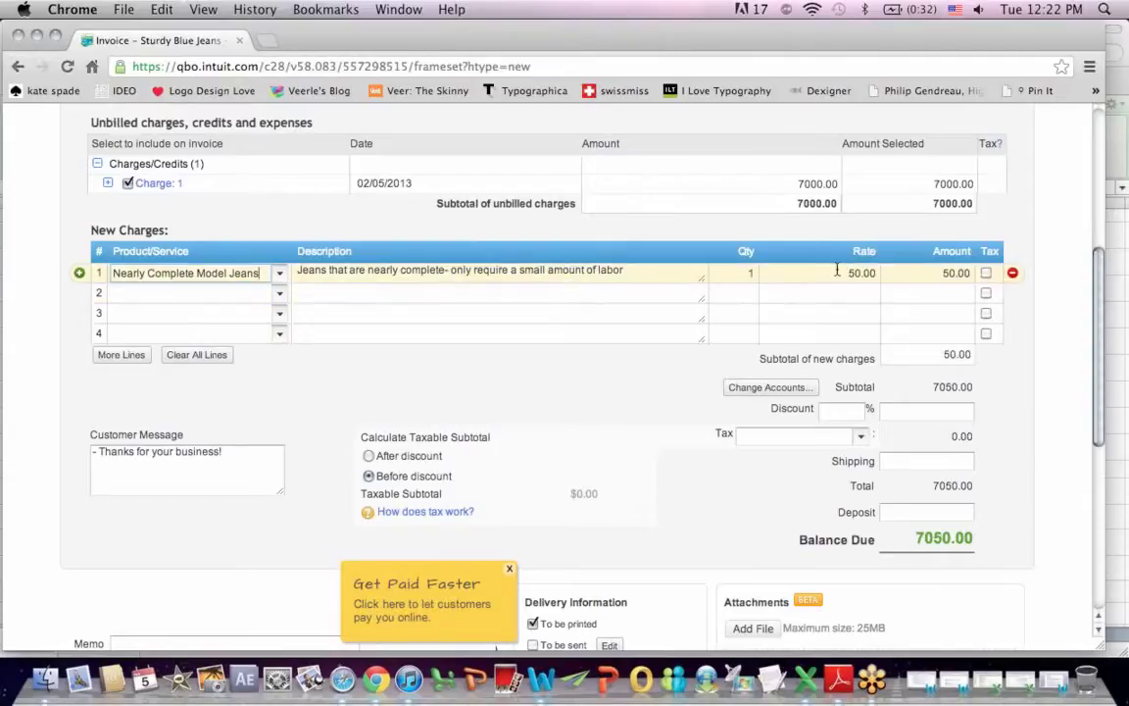
pyautogui.click(1014, 274)
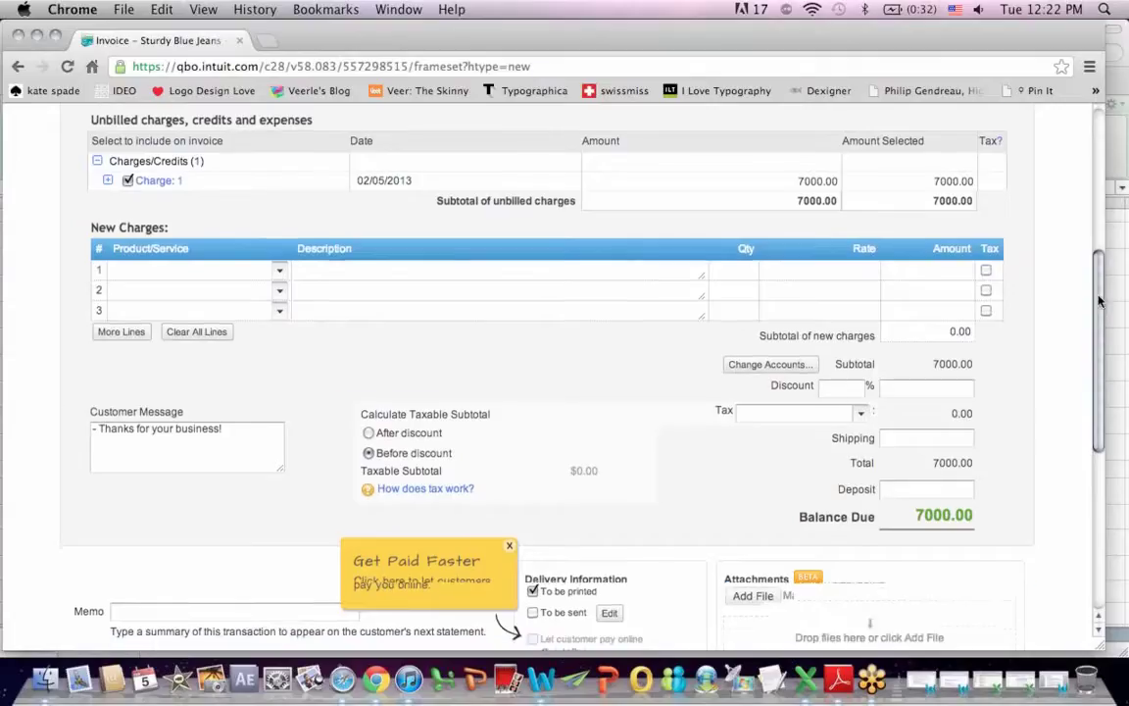
# Review the Fancy Clothing invoice with its included charge and save it.
pyautogui.scroll(-5, 1088, 299)
pyautogui.scroll(9, 1078, 299)
pyautogui.scroll(1, 1043, 196)
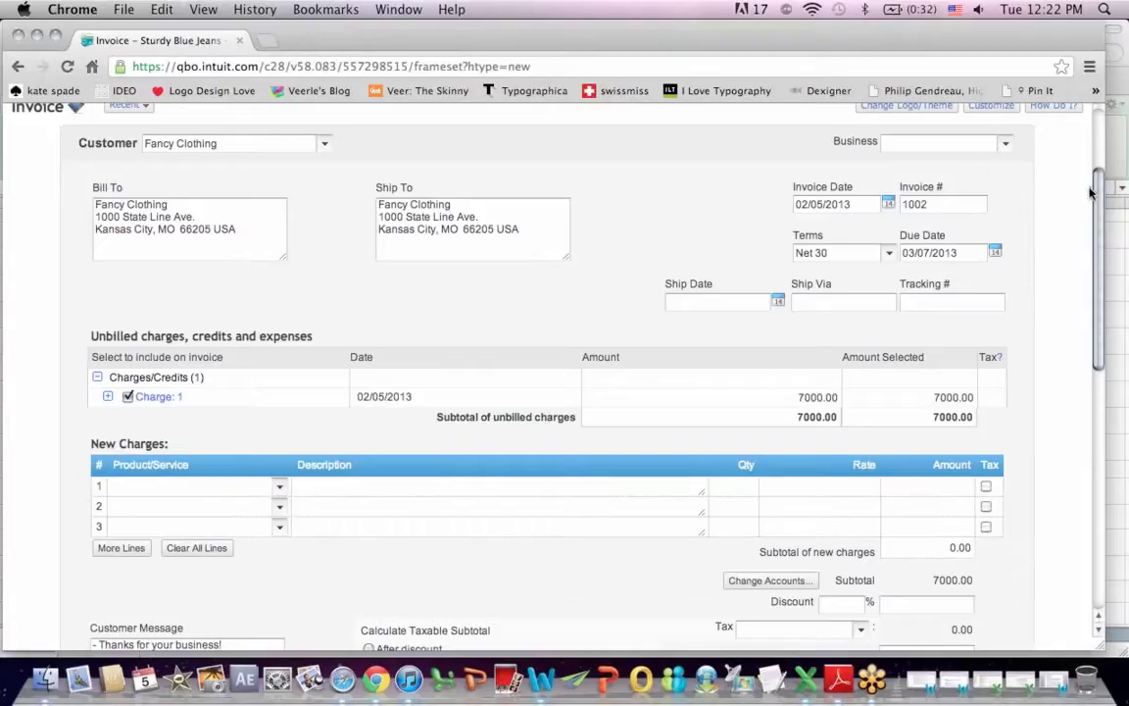
pyautogui.scroll(2, 1098, 203)
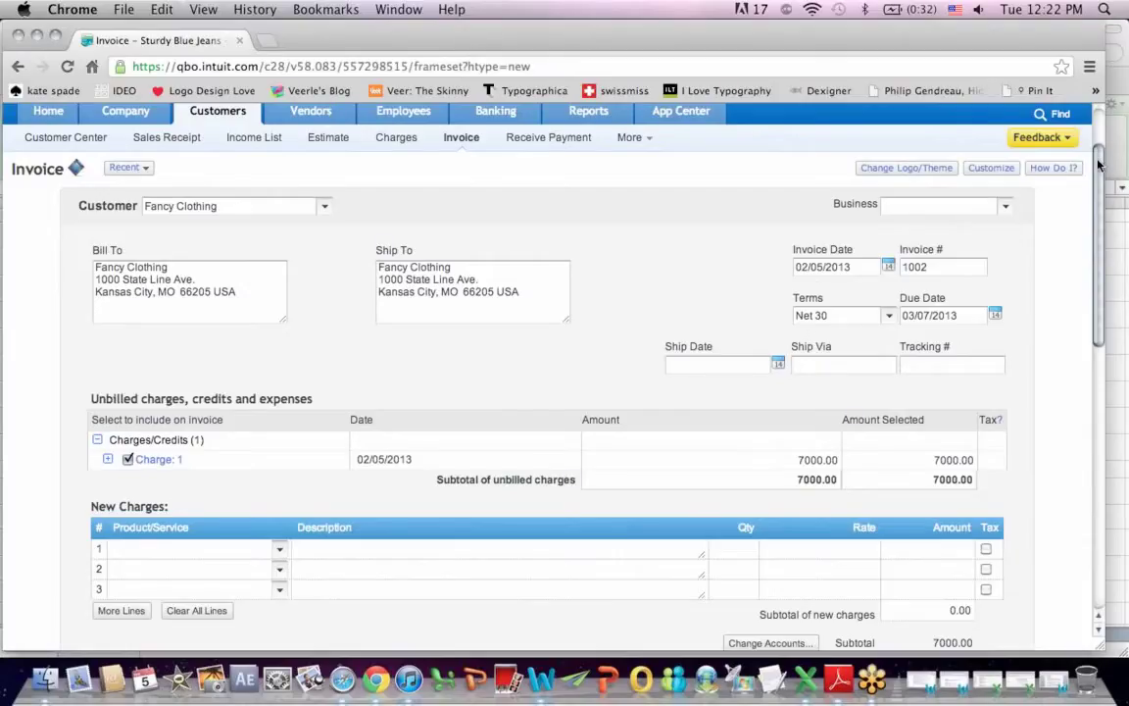
pyautogui.moveTo(1100, 165); pyautogui.dragTo(1100, 241)
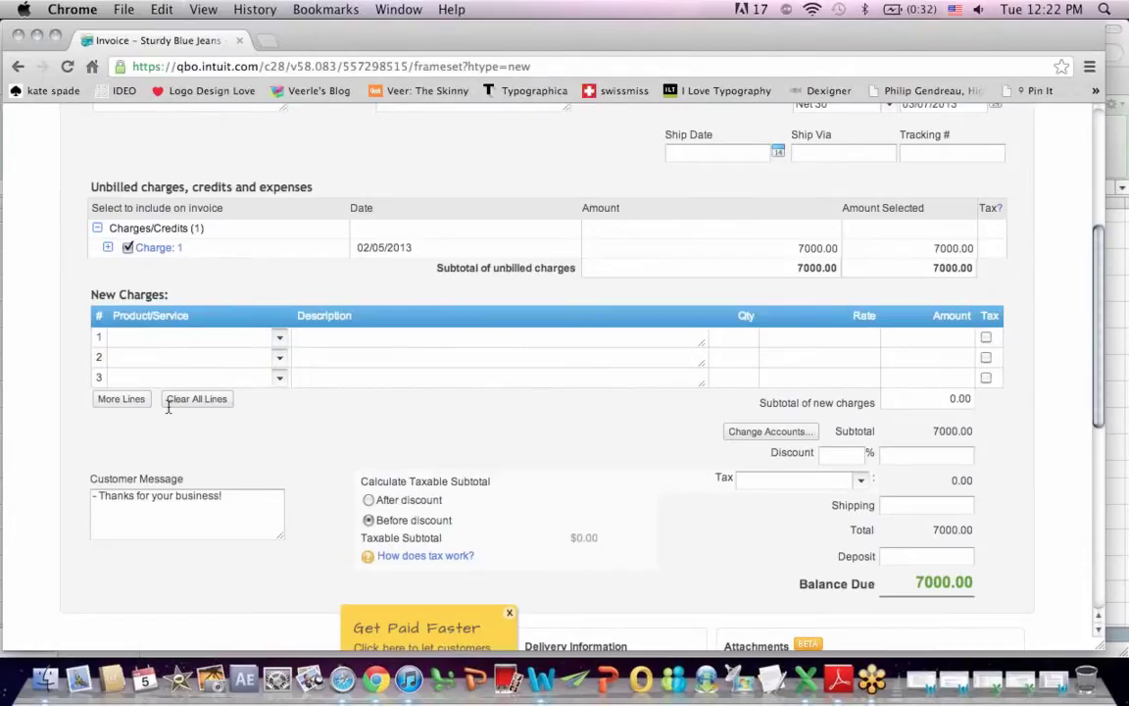
pyautogui.click(286, 339)
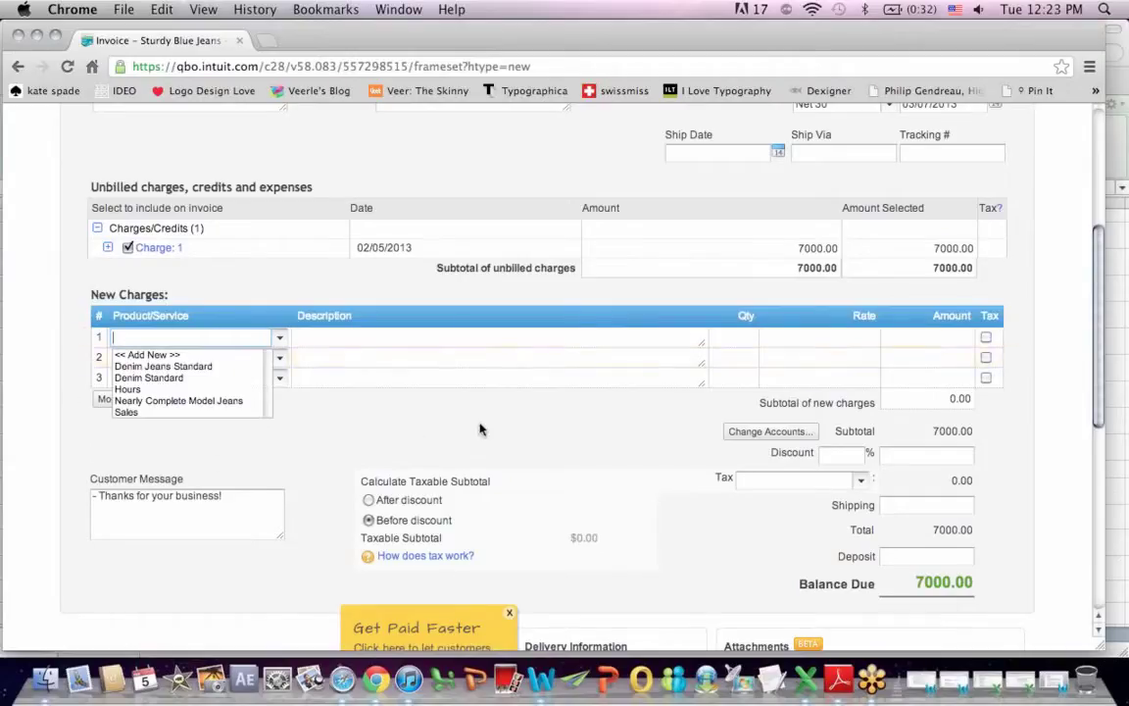
pyautogui.click(514, 428)
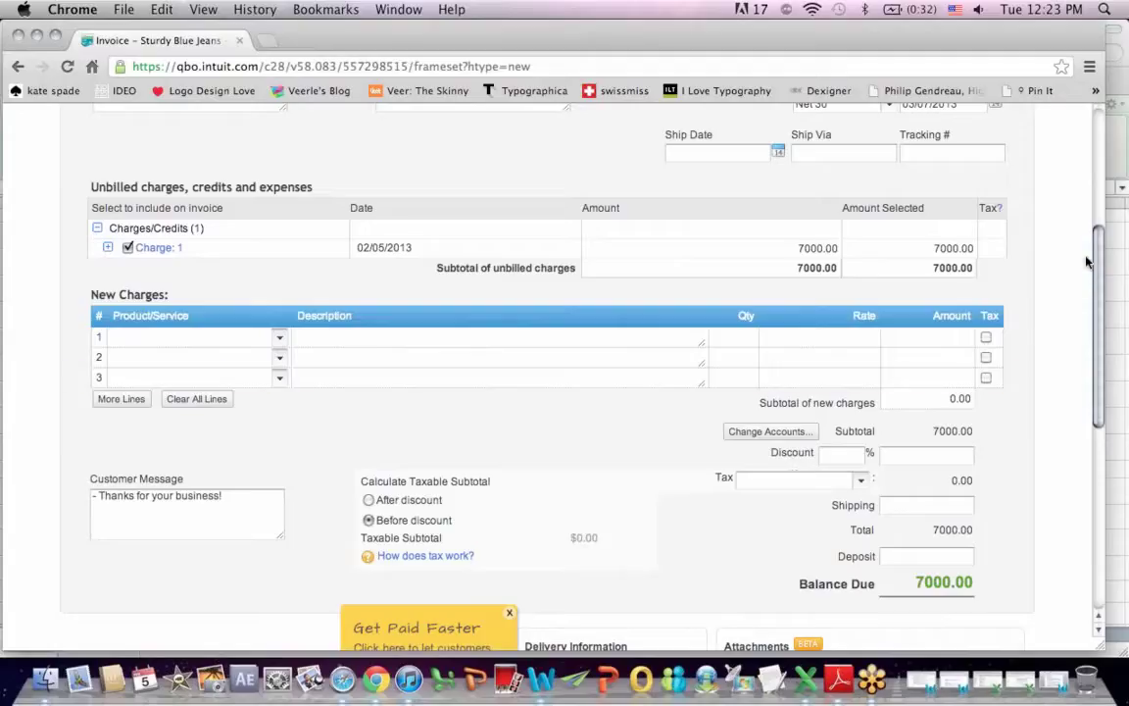
pyautogui.moveTo(1102, 262); pyautogui.dragTo(1104, 402)
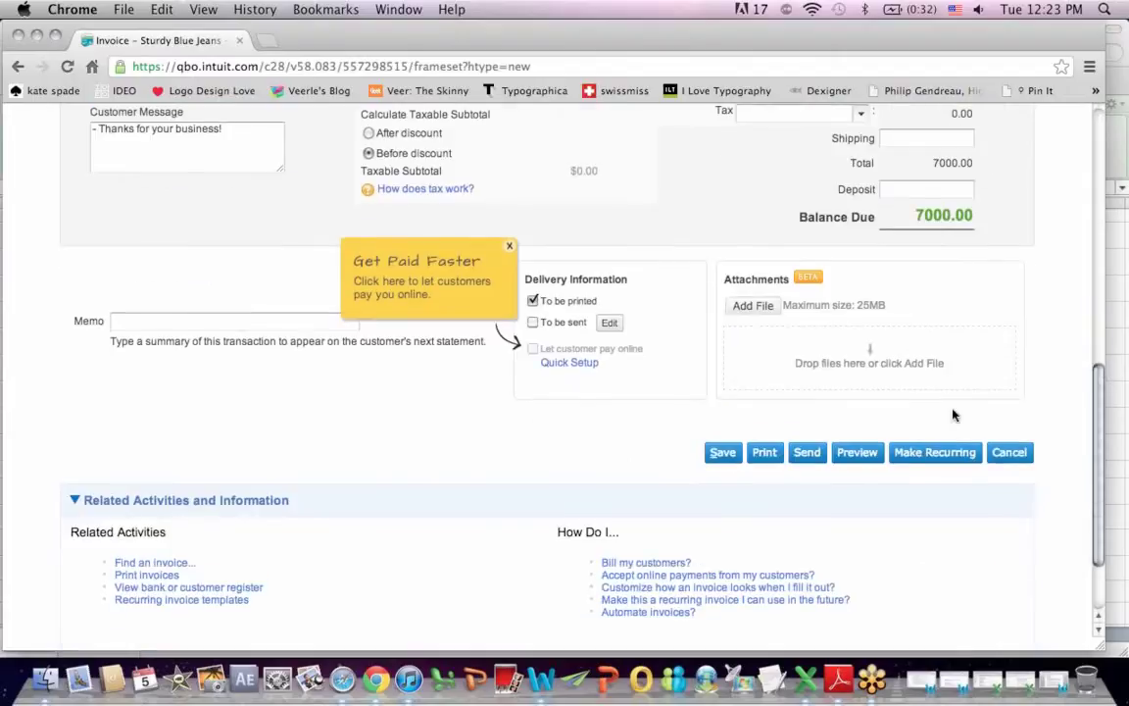
pyautogui.click(720, 453)
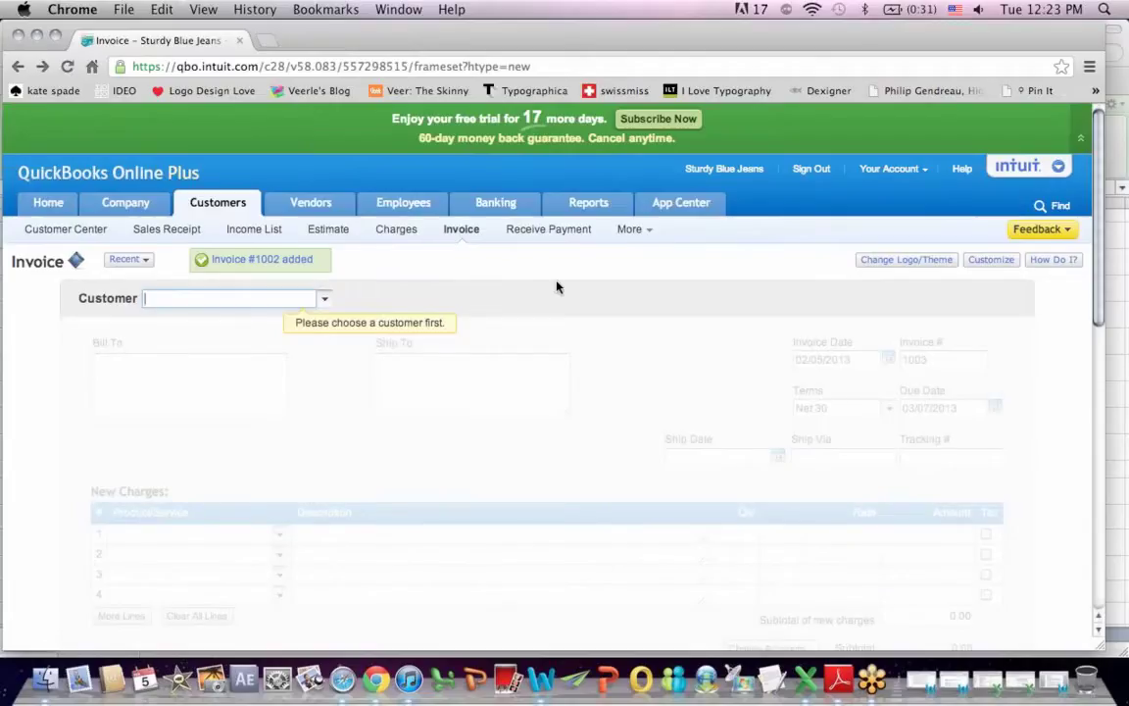
# Run the Profit & Loss report, dismissing the cash or accrual interview, and view the transactions behind Sales.
pyautogui.click(580, 202)
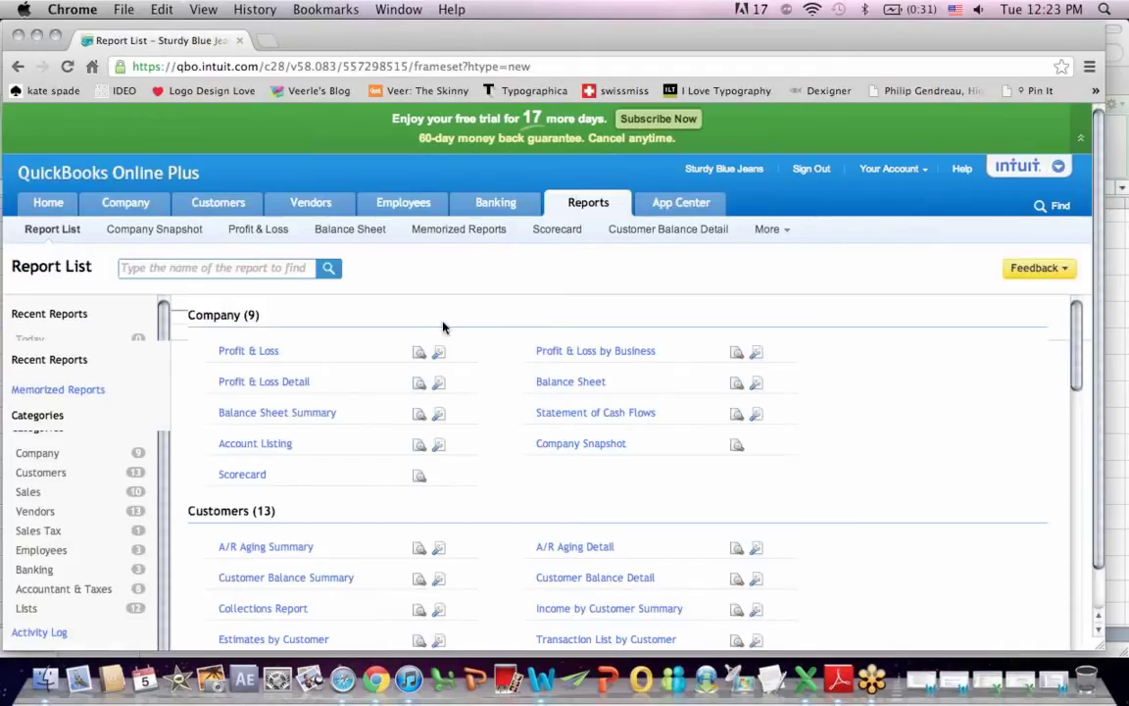
pyautogui.click(260, 352)
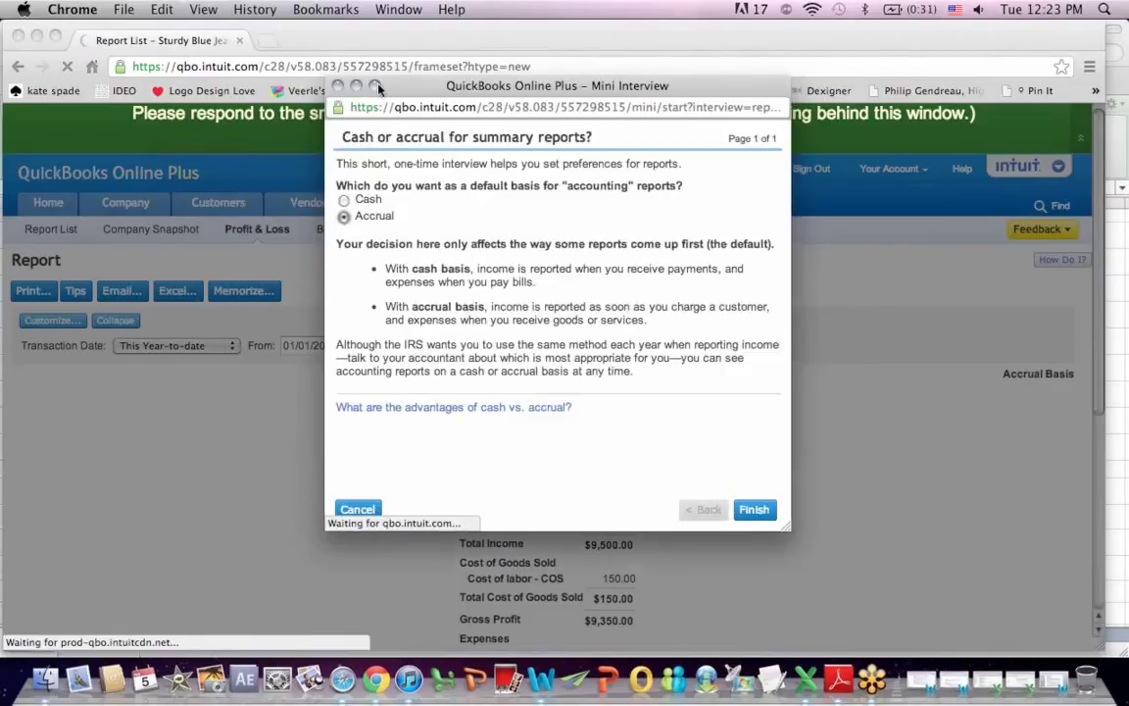
pyautogui.click(338, 85)
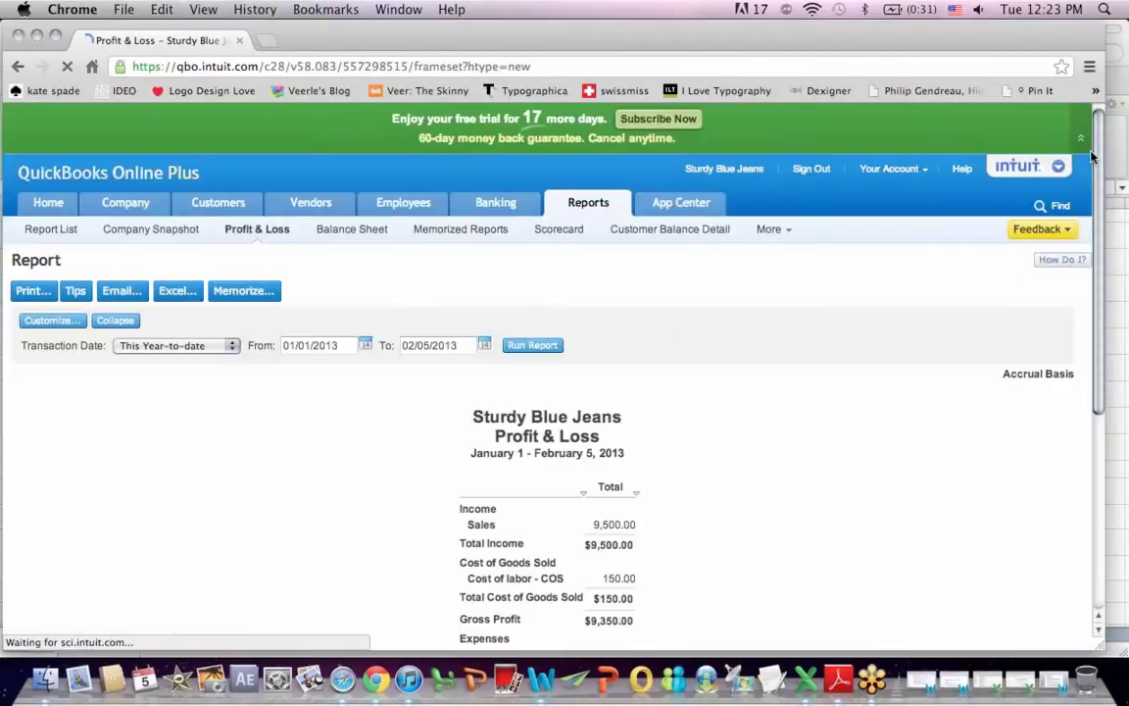
pyautogui.scroll(-5, 990, 152)
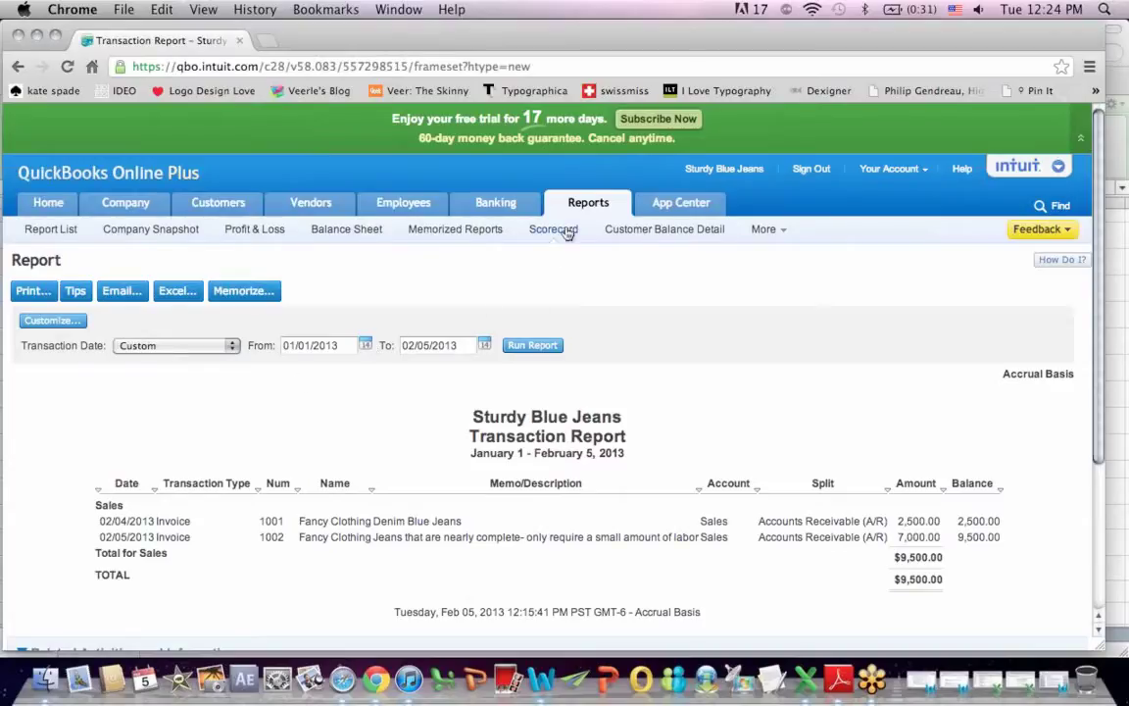
# Return to the Profit & Loss report and check its income, cost of goods sold and net income.
pyautogui.click(248, 228)
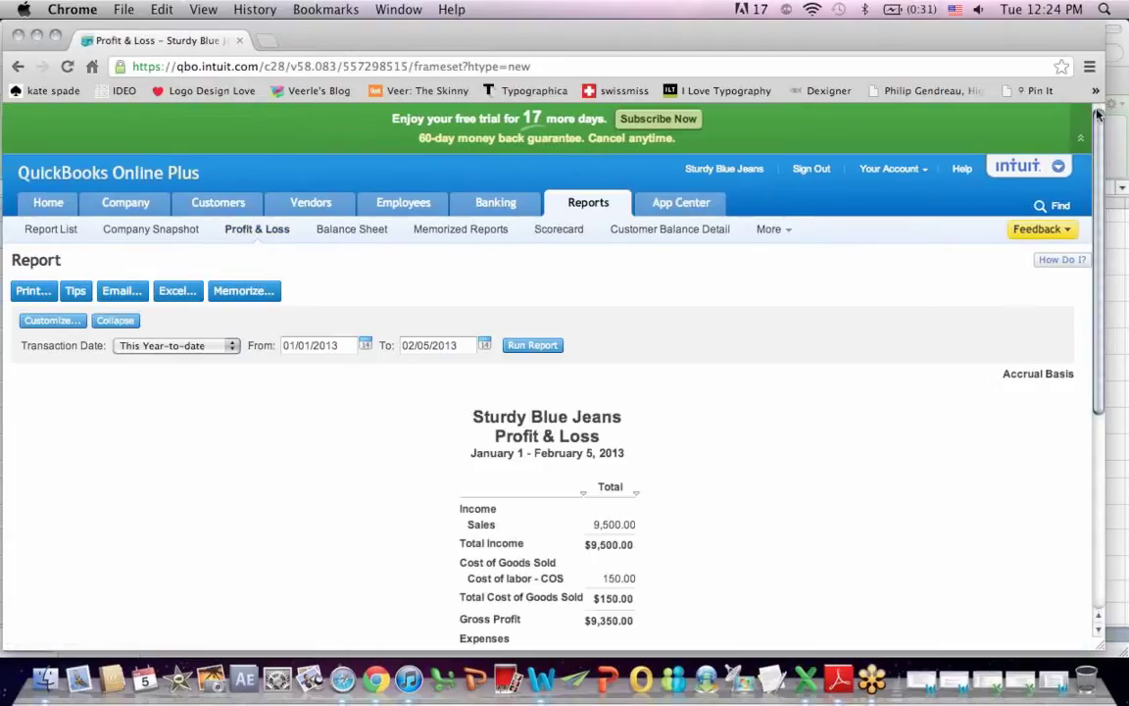
pyautogui.moveTo(1099, 132); pyautogui.dragTo(1101, 211)
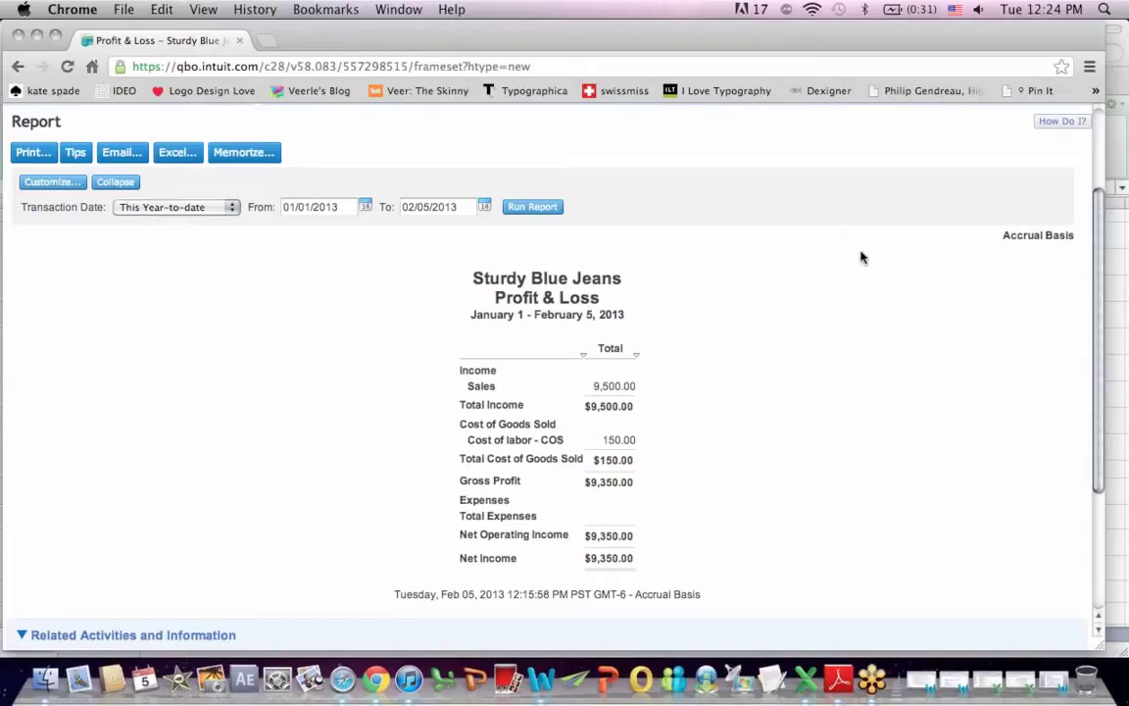
# Examine the assets on the Balance Sheet and open the details behind the Accounts Receivable (A/R) amount.
pyautogui.moveTo(1102, 227); pyautogui.dragTo(1095, 124)
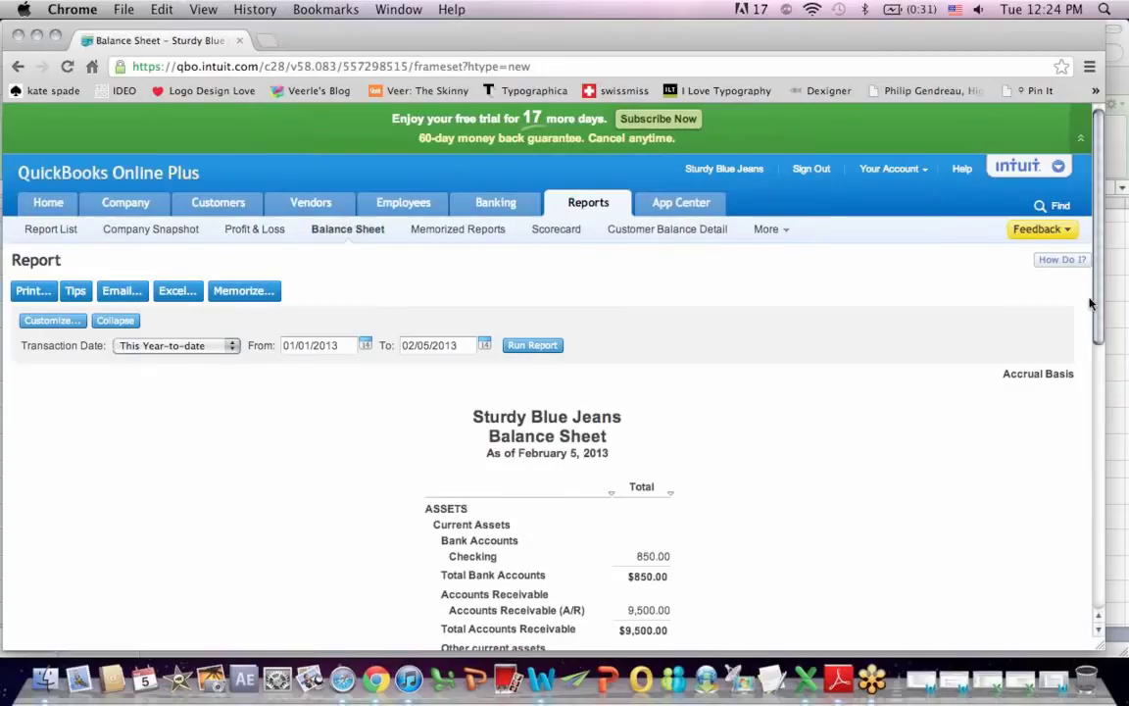
pyautogui.moveTo(1100, 261); pyautogui.dragTo(1101, 360)
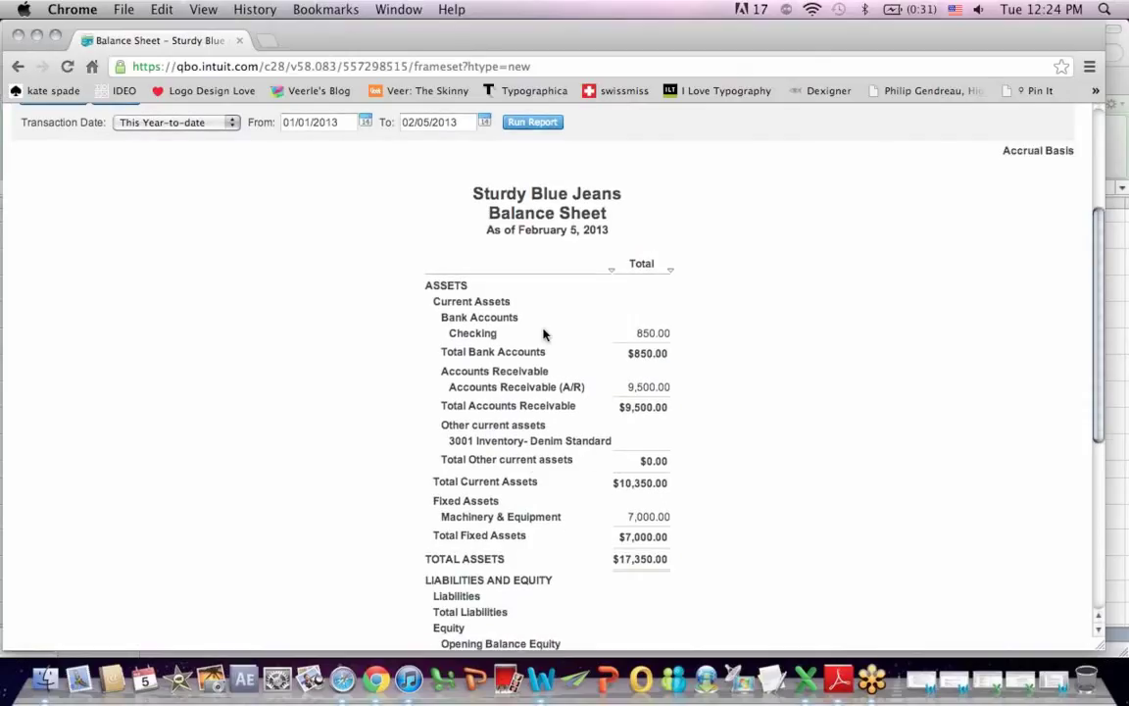
pyautogui.click(663, 387)
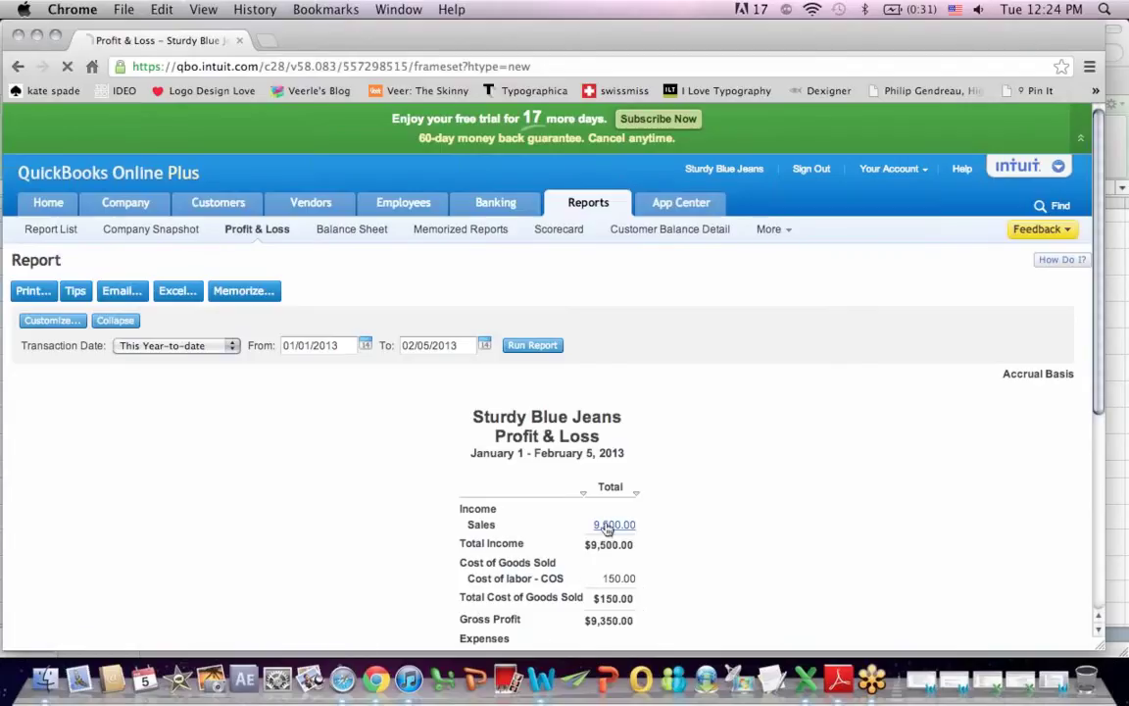
# Open the transactions behind the Sales amount on the Profit & Loss report again.
pyautogui.click(608, 527)
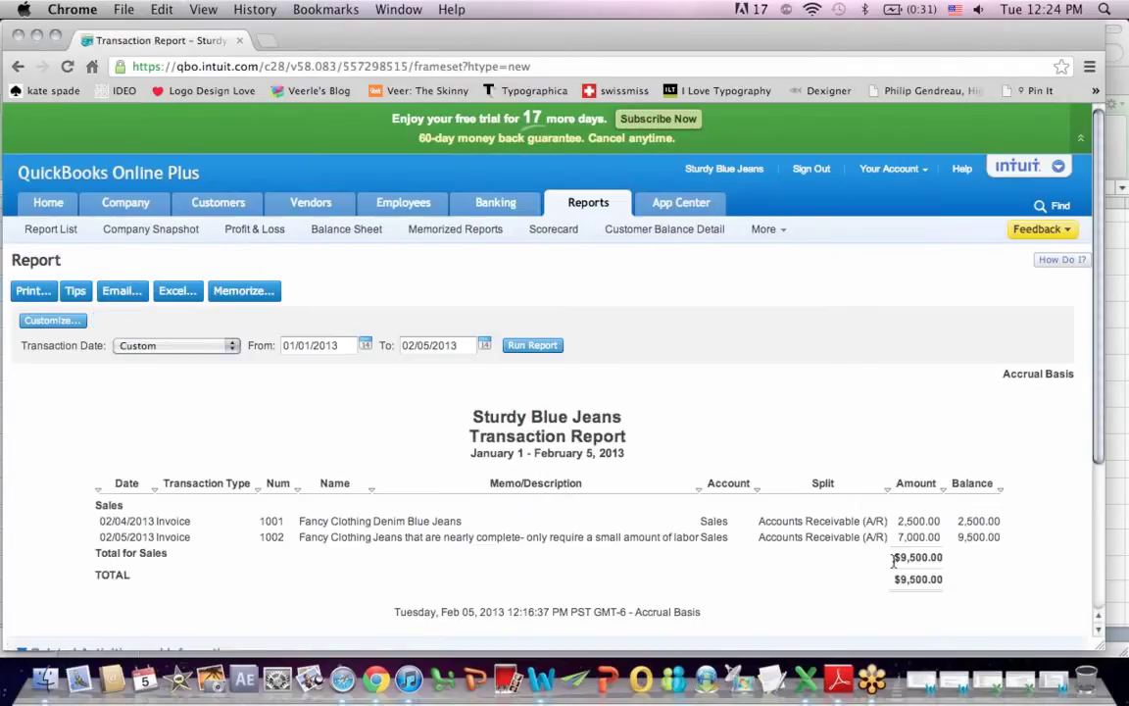